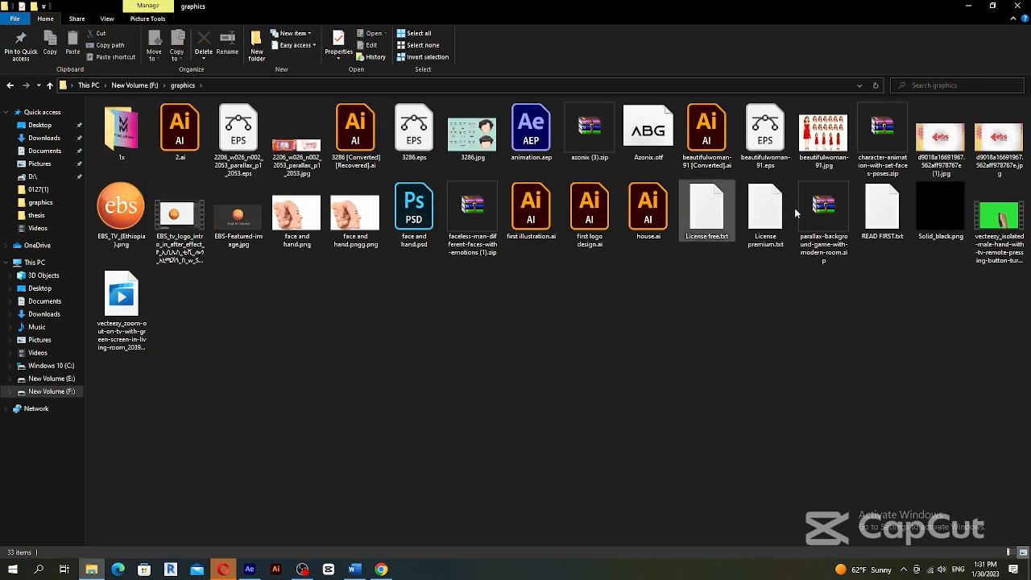
# - Import the green-screen TV remote hand video and Solid_black.png from the graphics folder into the After Effects project
pyautogui.click(995, 219)
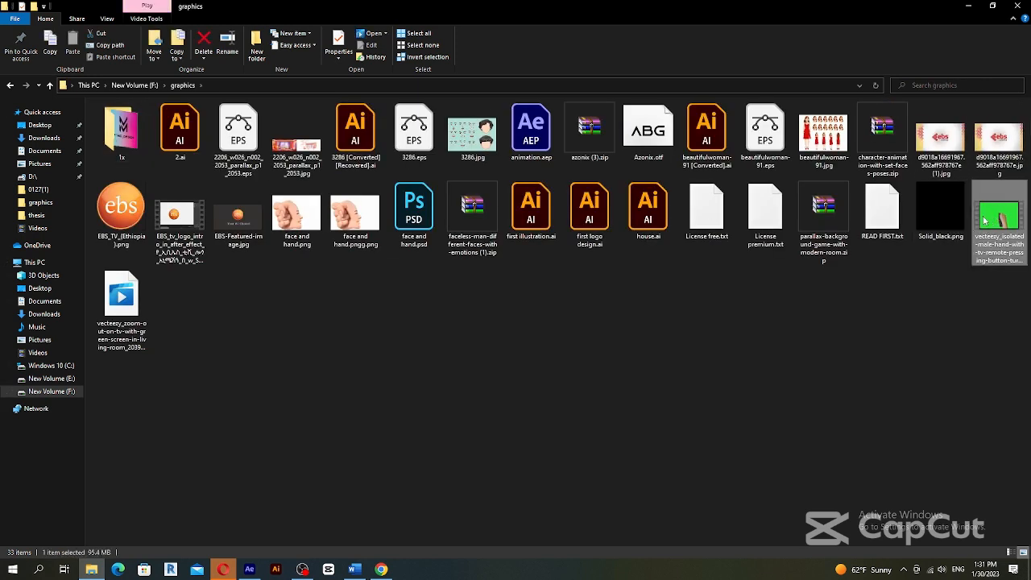
pyautogui.moveTo(992, 221); pyautogui.dragTo(87, 203)
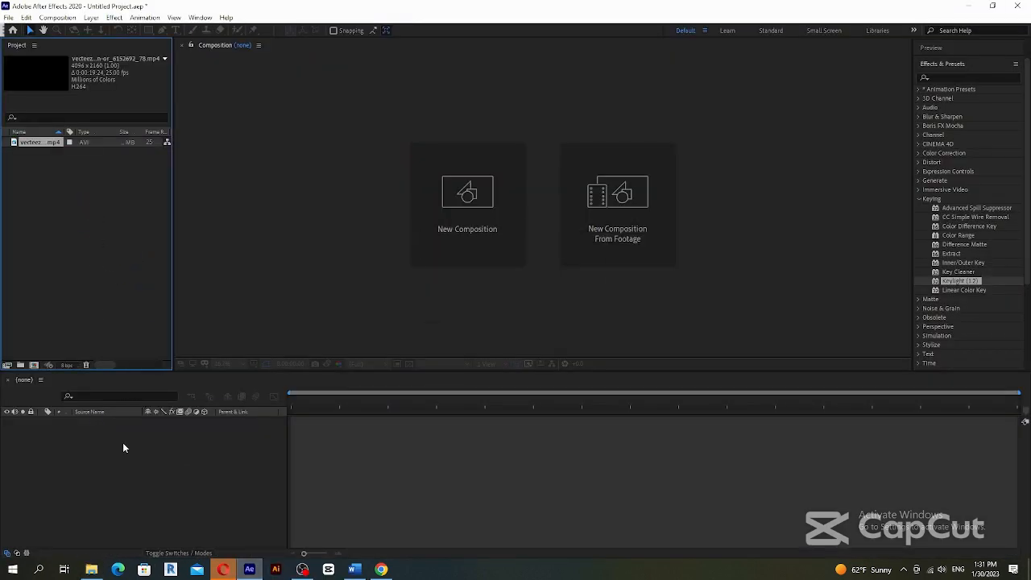
pyautogui.click(91, 569)
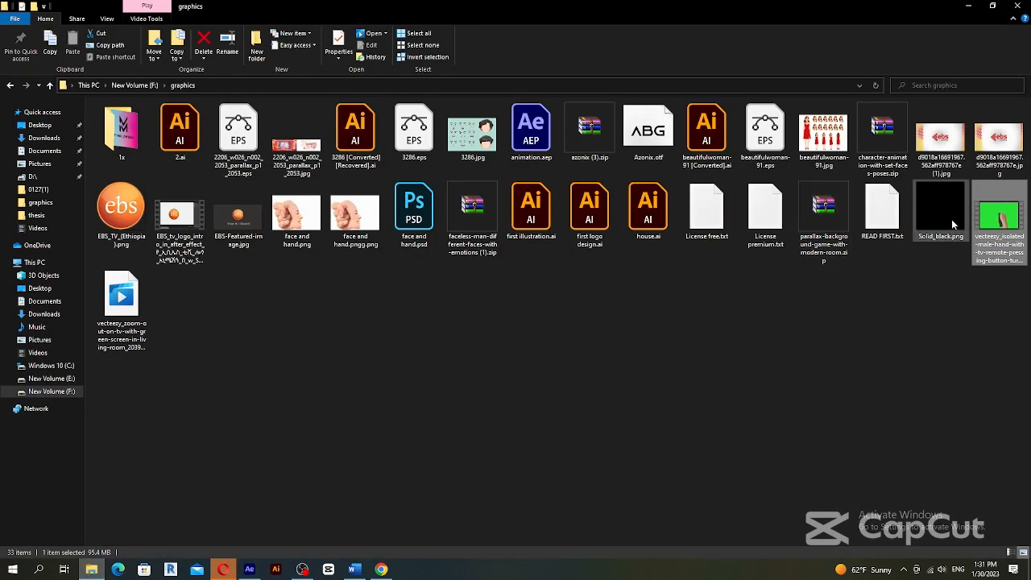
pyautogui.moveTo(952, 225); pyautogui.dragTo(55, 253)
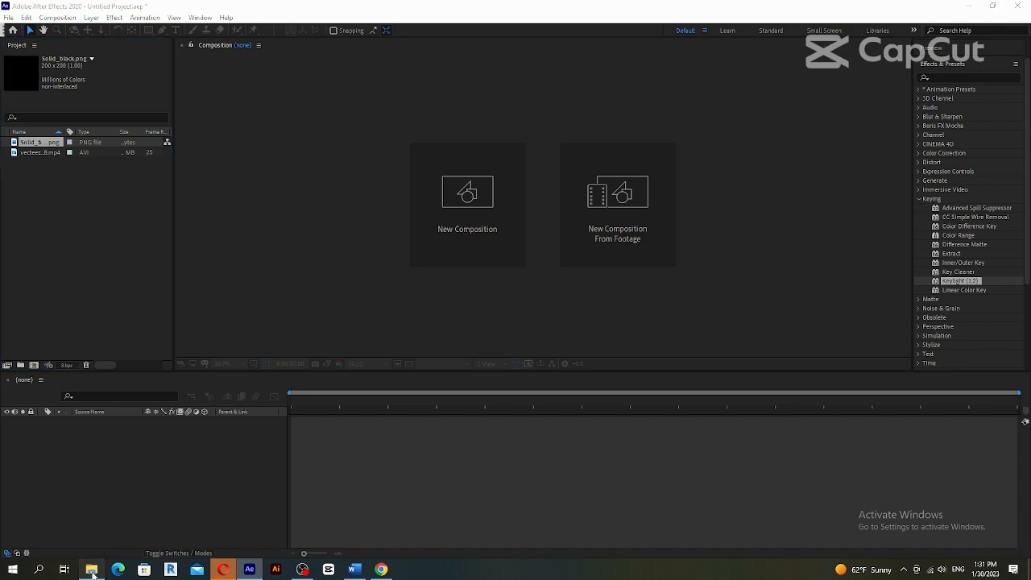
# - Import the living-room TV green-screen .mov and the EBS TV logo intro video from the graphics folder into the After Effects project
pyautogui.click(91, 568)
pyautogui.moveTo(121, 310); pyautogui.dragTo(79, 251)
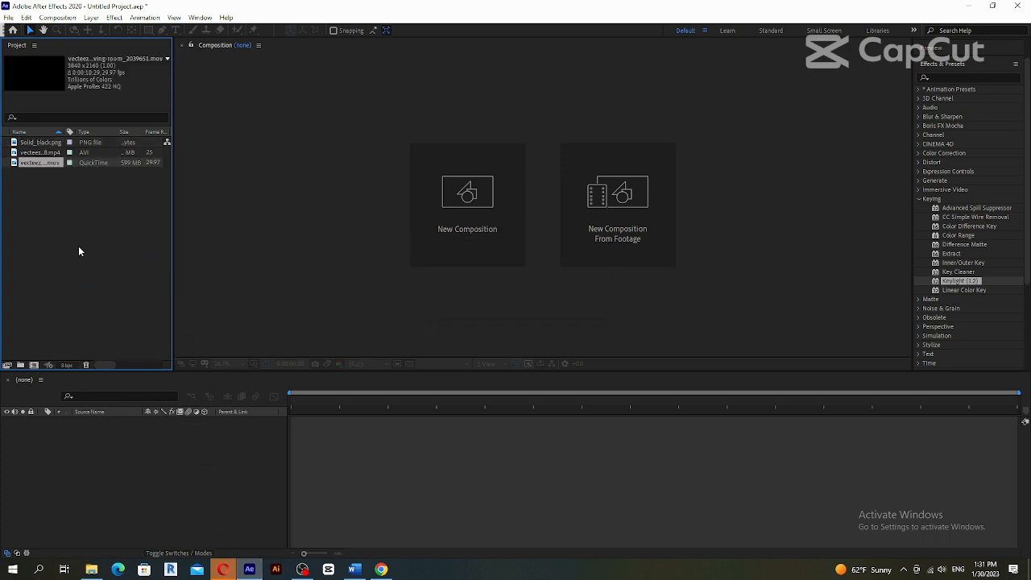
pyautogui.click(91, 568)
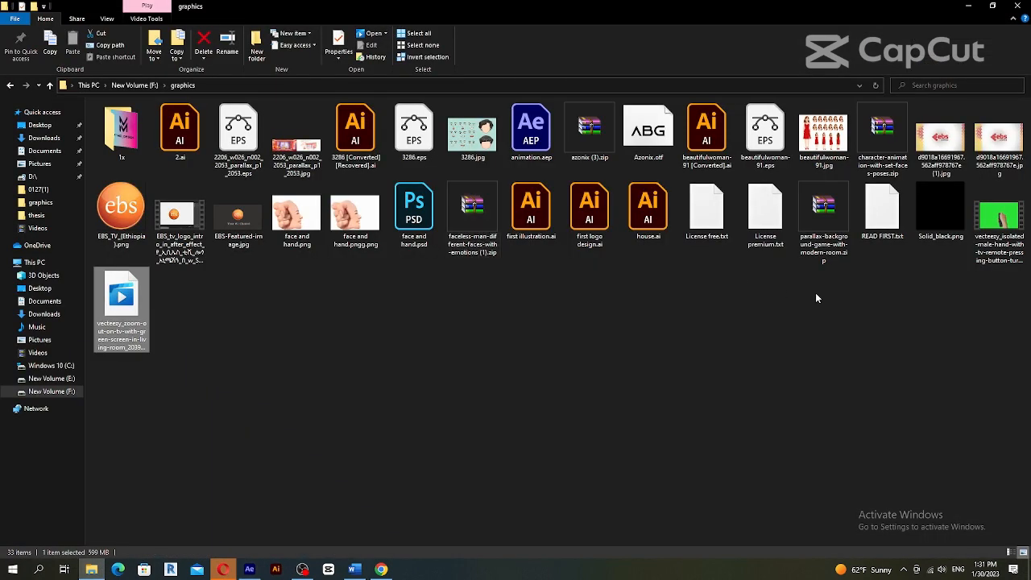
pyautogui.moveTo(175, 222); pyautogui.dragTo(73, 261)
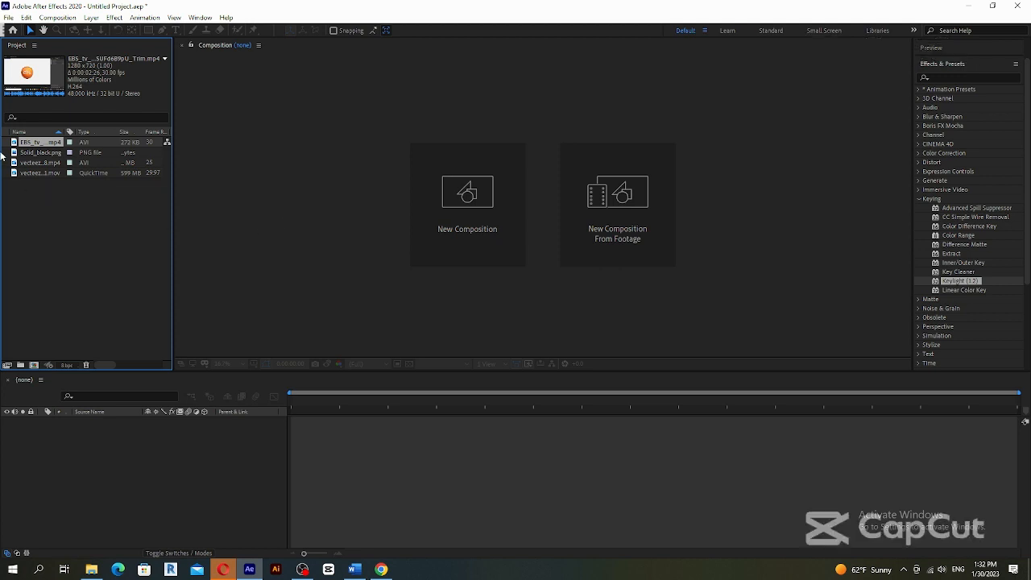
# - Create a composition from the living-room TV green-screen .mov footage
pyautogui.click(30, 161)
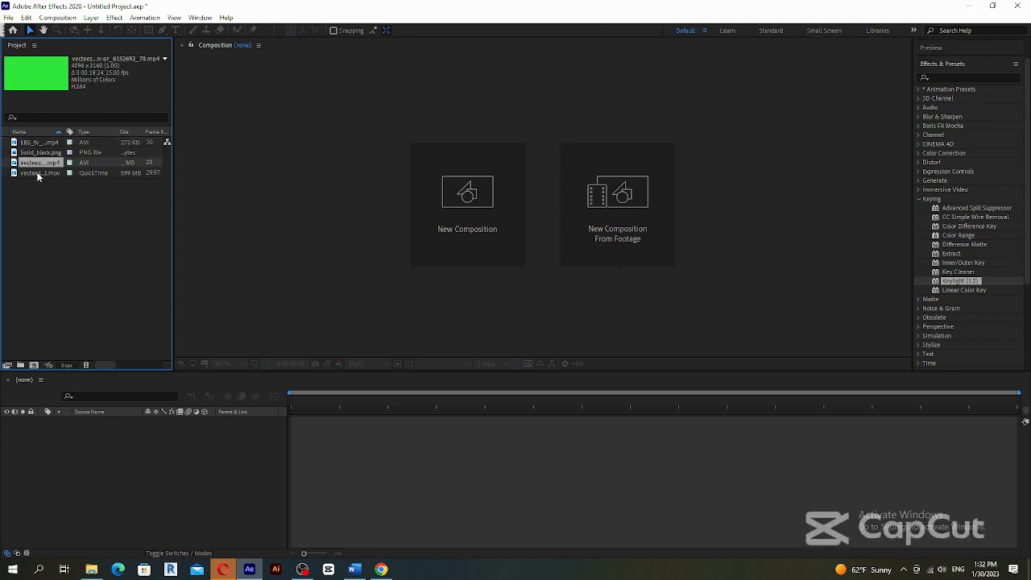
pyautogui.click(36, 173)
pyautogui.moveTo(36, 172); pyautogui.dragTo(86, 422)
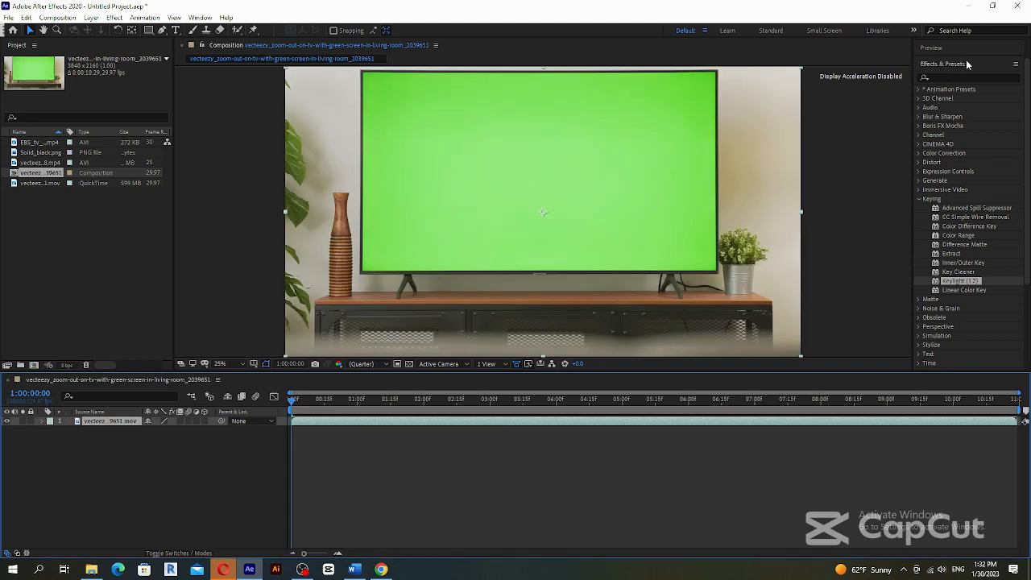
# - Apply Keylight (1.2) to the living-room TV layer and sample the TV screen's green as the Screen Colour
pyautogui.click(919, 198)
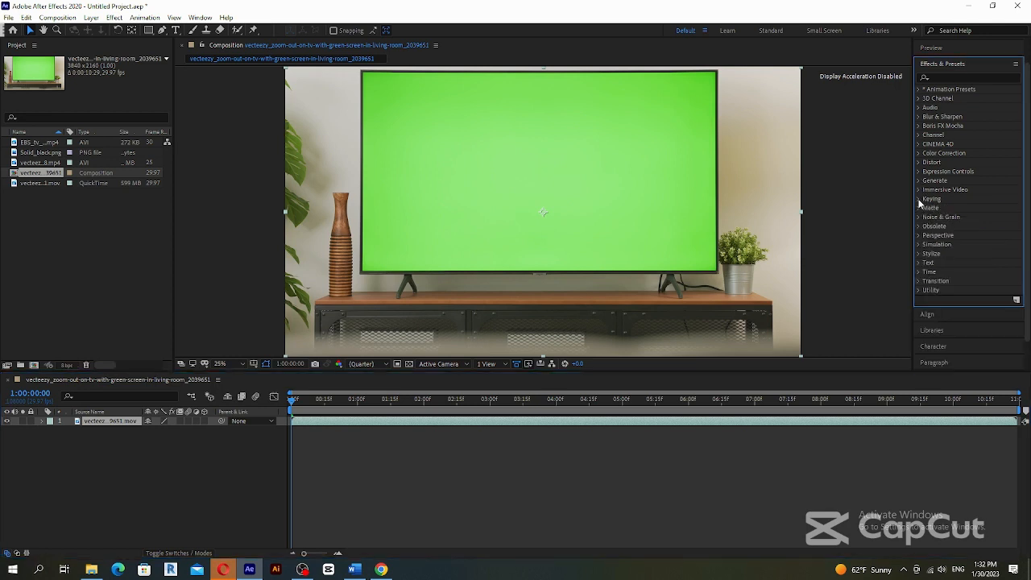
pyautogui.click(918, 200)
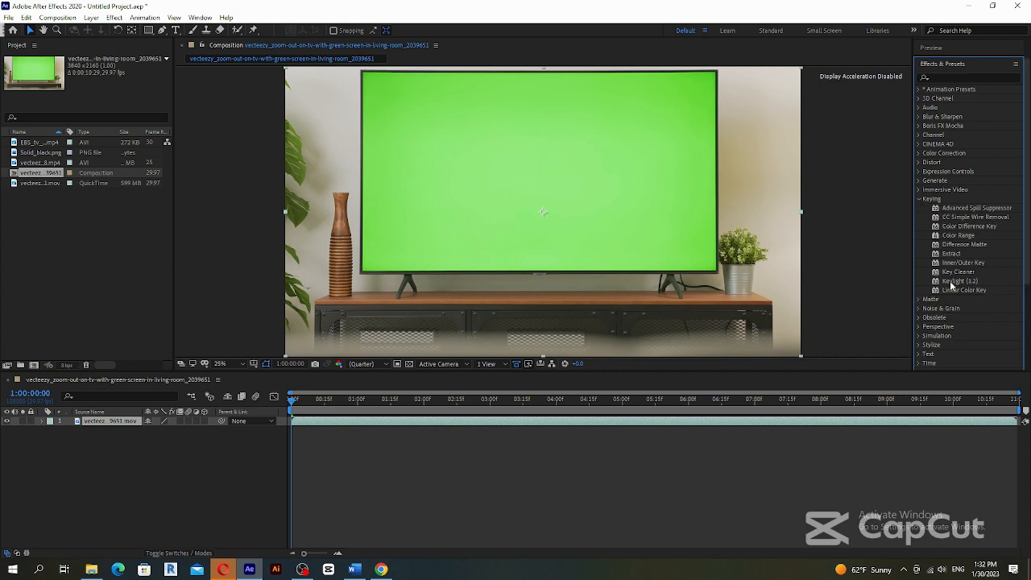
pyautogui.moveTo(952, 282); pyautogui.dragTo(113, 430)
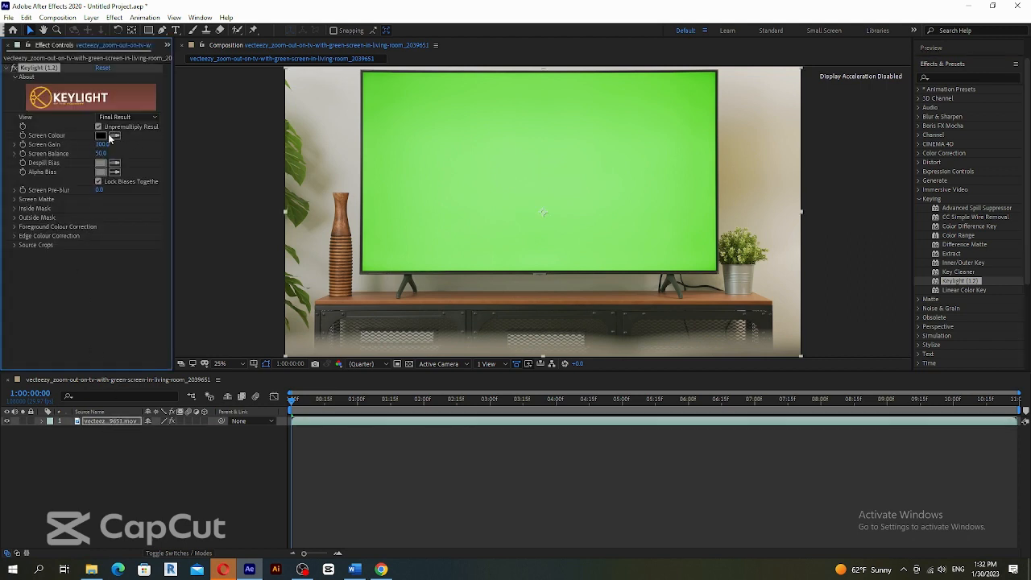
pyautogui.click(114, 137)
pyautogui.click(488, 156)
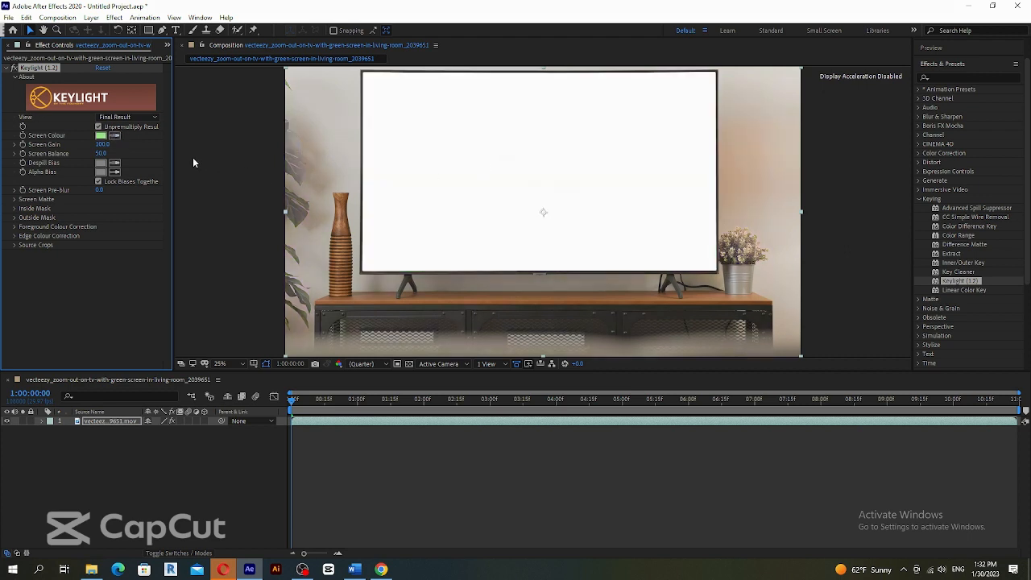
pyautogui.click(6, 71)
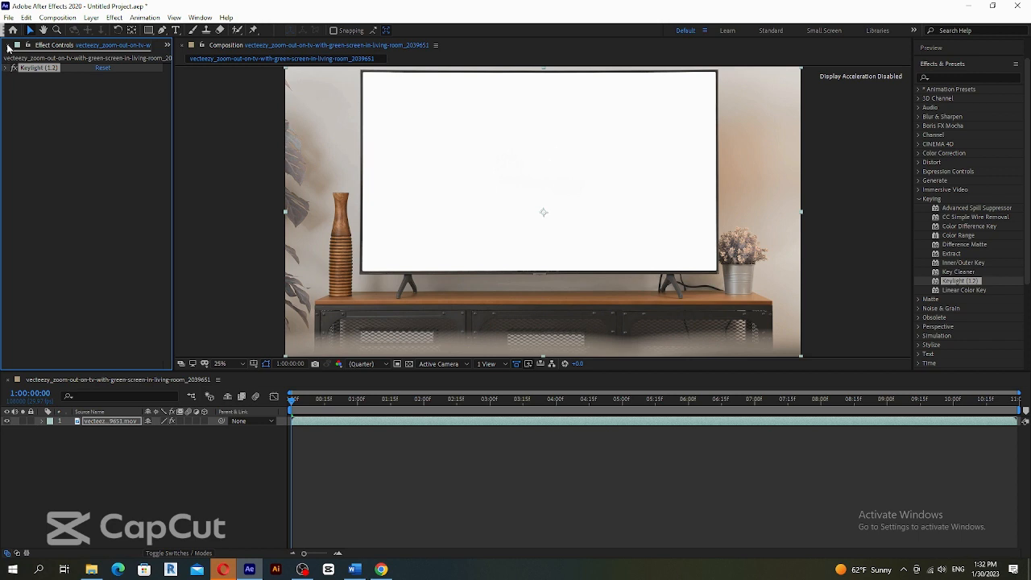
pyautogui.click(8, 47)
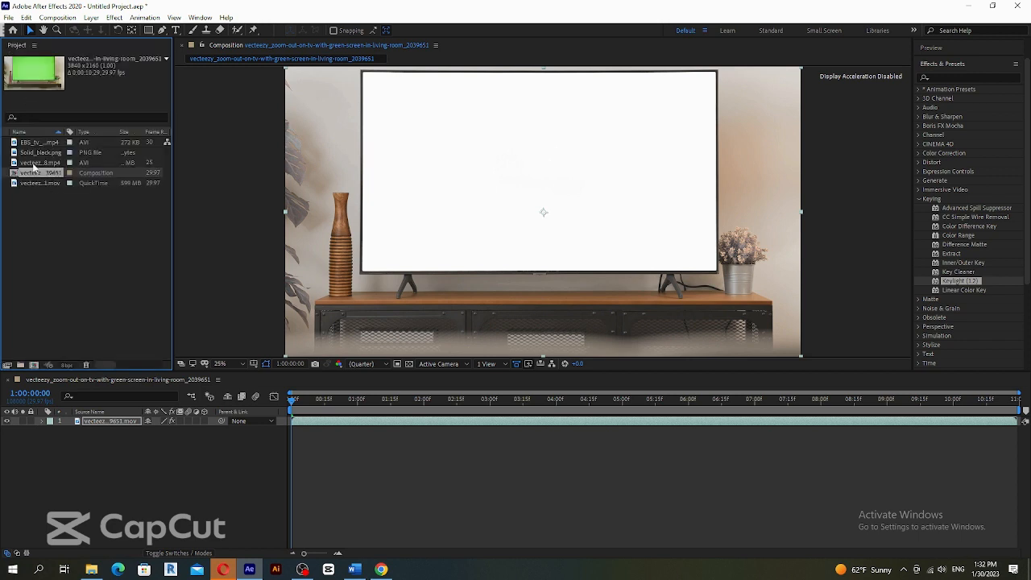
# - Add the TV remote hand video to the composition and place its layer above the living-room TV layer
pyautogui.click(34, 163)
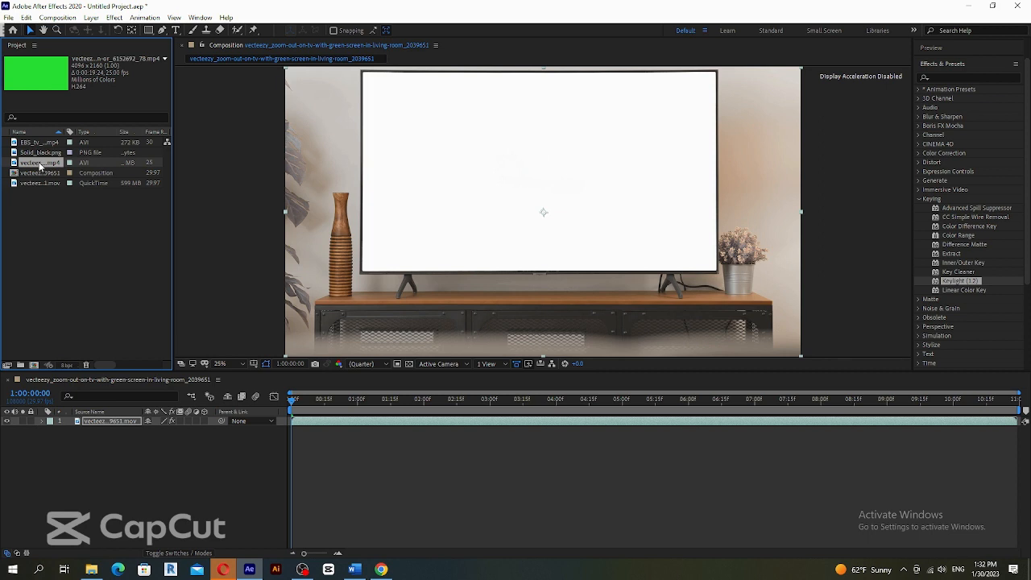
pyautogui.moveTo(39, 165); pyautogui.dragTo(93, 432)
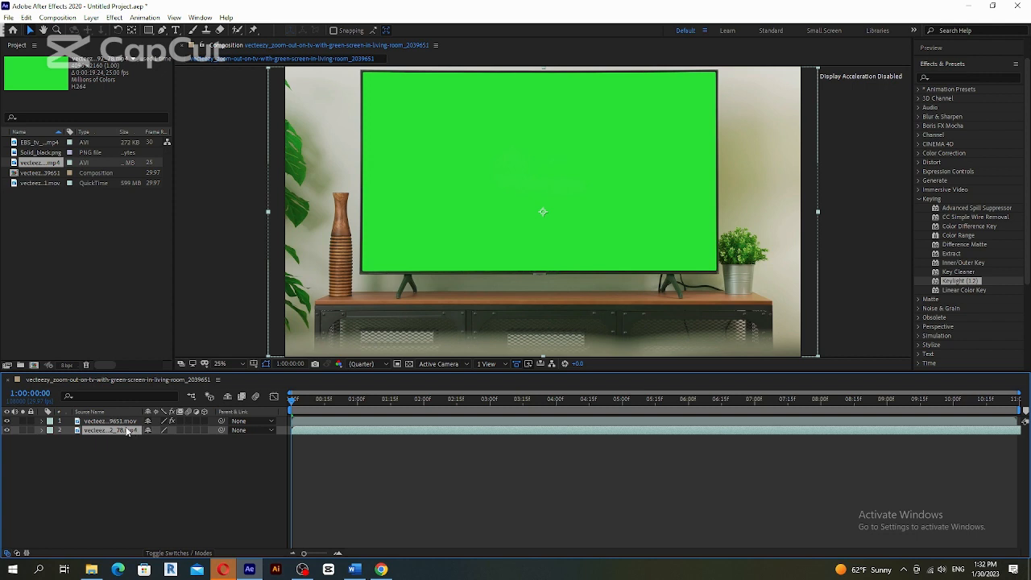
pyautogui.click(128, 431)
pyautogui.press('space')
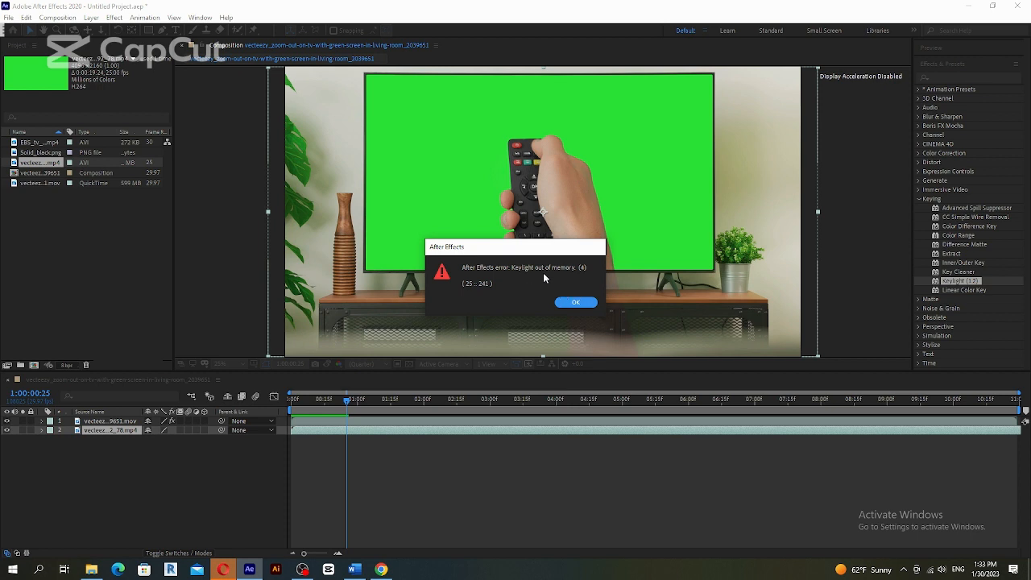
pyautogui.click(592, 301)
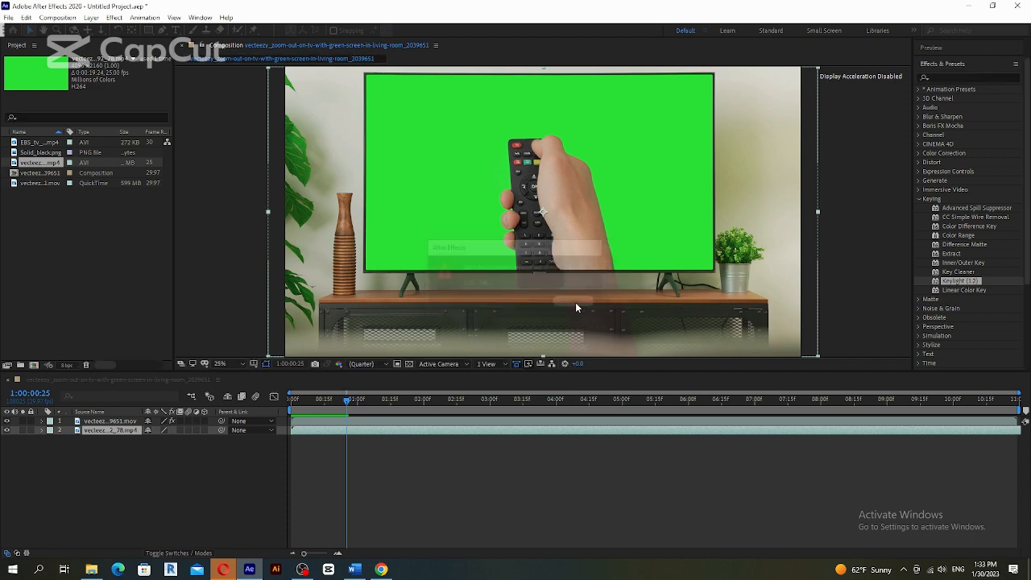
pyautogui.moveTo(98, 431); pyautogui.dragTo(98, 418)
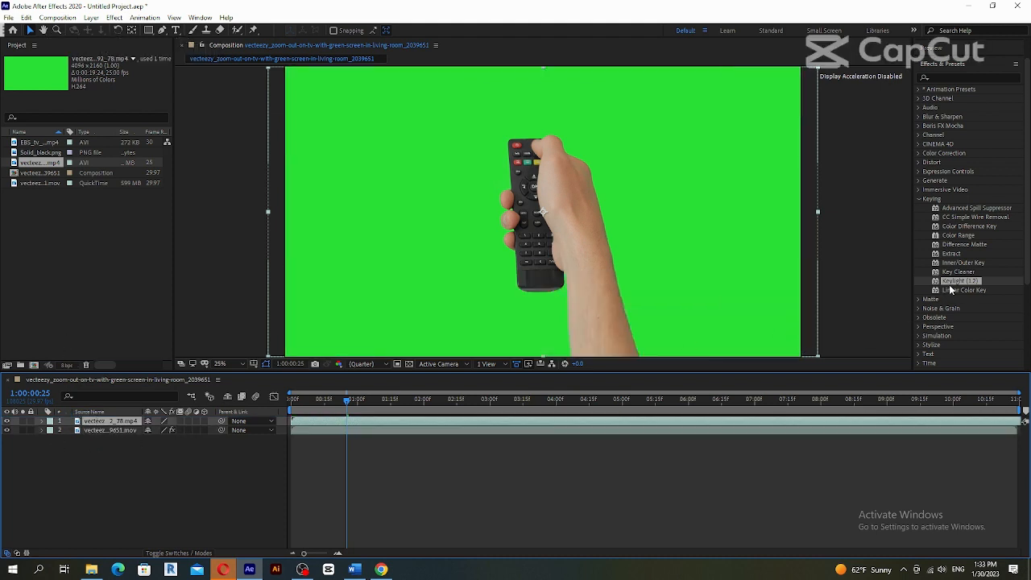
# - Apply Keylight (1.2) to the remote hand layer and sample its green background as the Screen Colour
pyautogui.moveTo(950, 283); pyautogui.dragTo(110, 424)
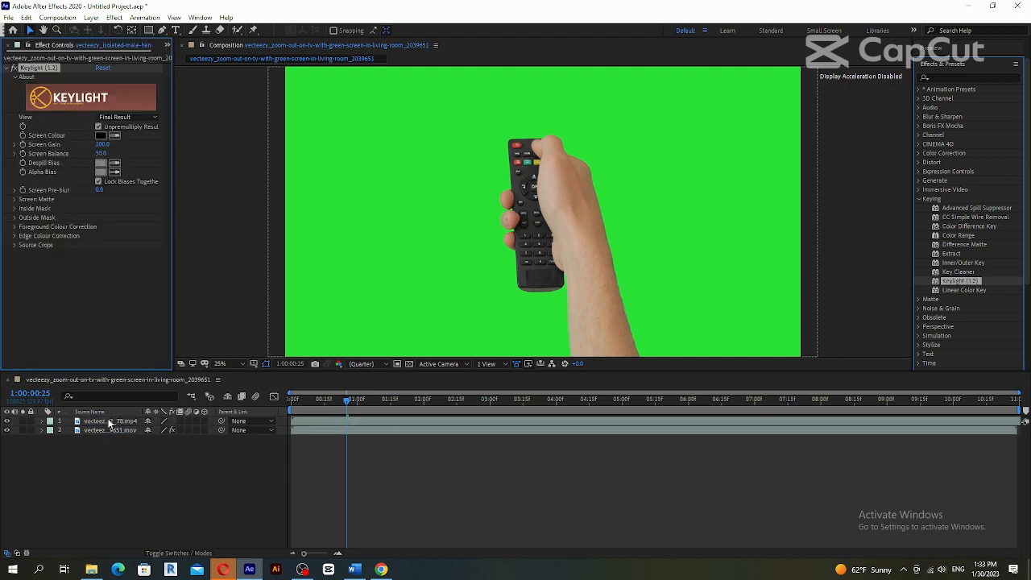
pyautogui.click(114, 135)
pyautogui.click(421, 182)
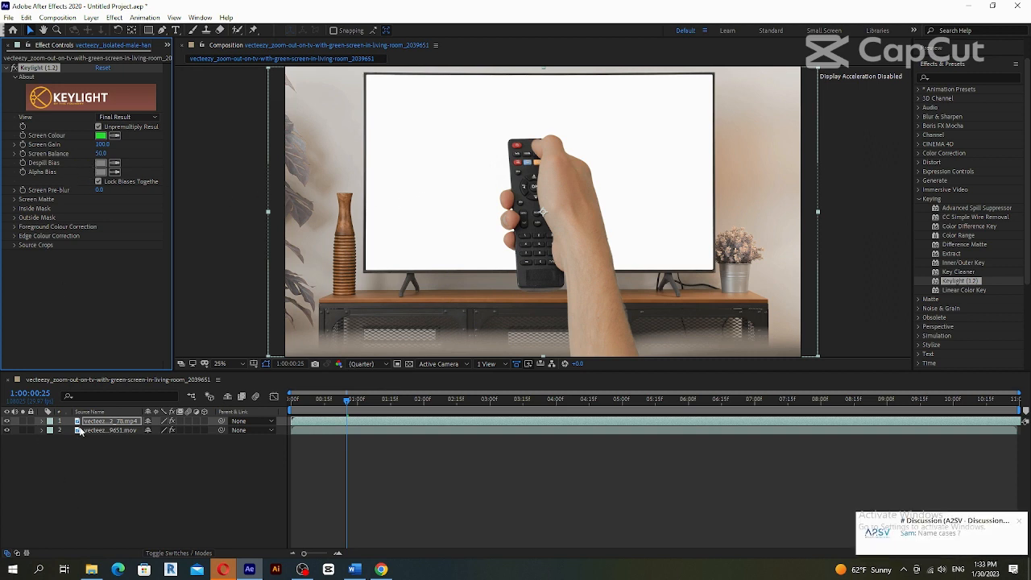
pyautogui.click(8, 68)
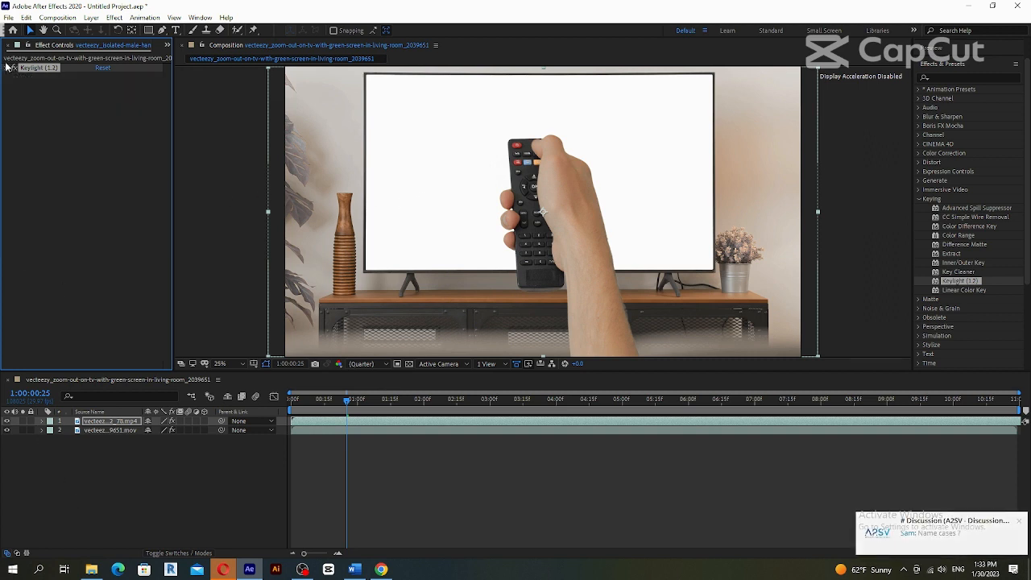
pyautogui.click(11, 46)
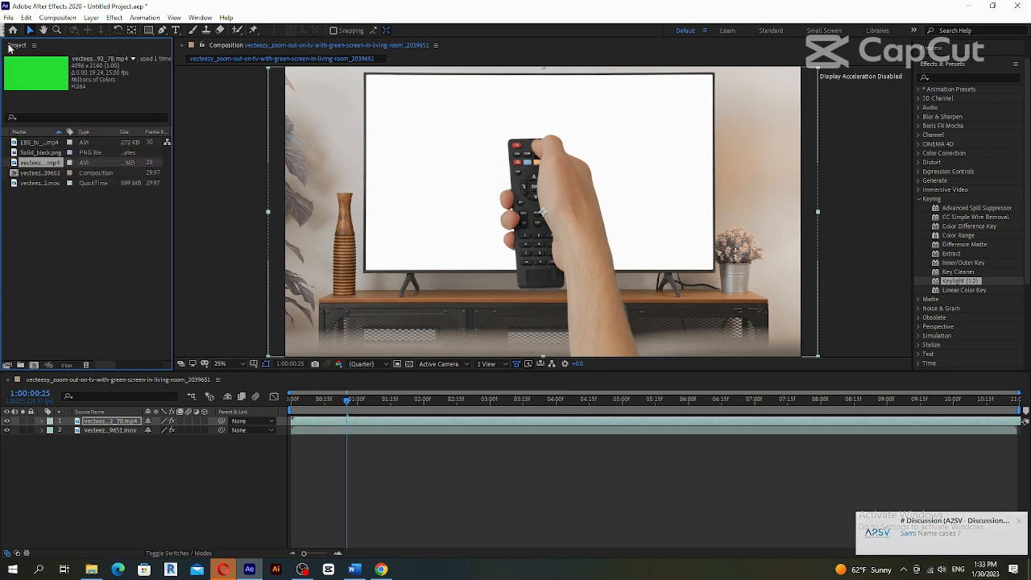
# - Add Solid_black.png beneath both video layers and scale it up to 498%
pyautogui.click(40, 153)
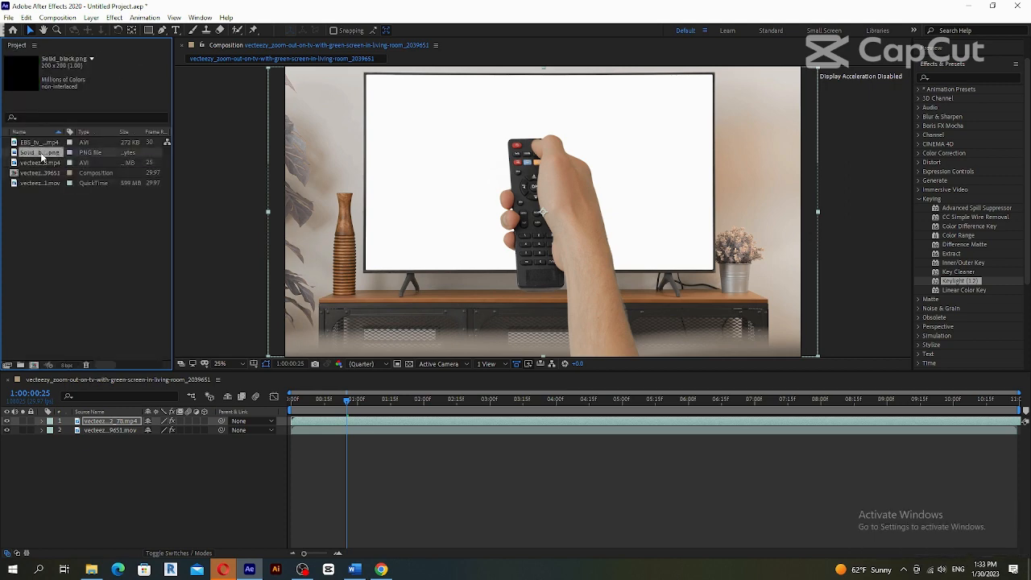
pyautogui.moveTo(42, 153); pyautogui.dragTo(77, 439)
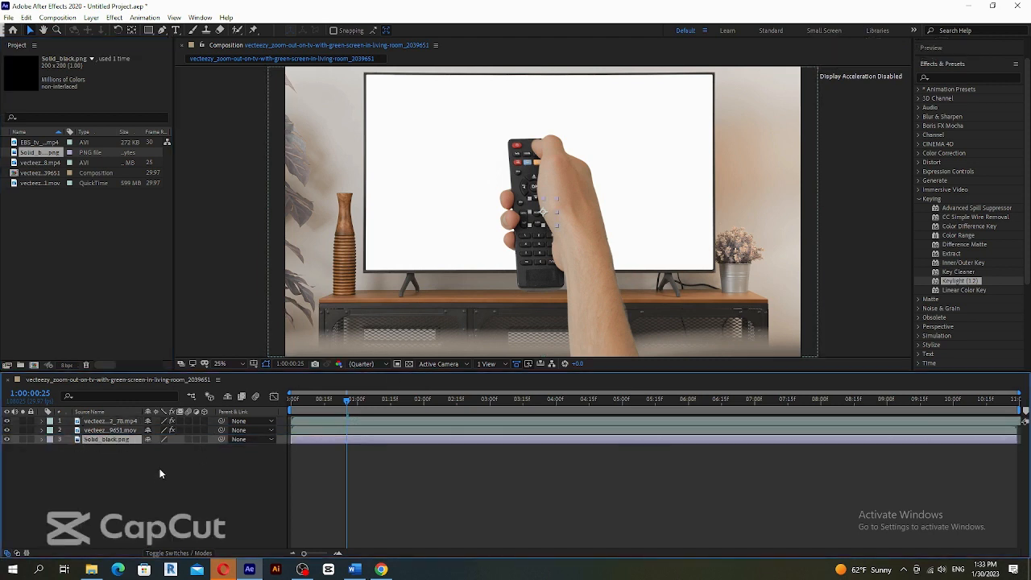
pyautogui.press('s')
pyautogui.moveTo(177, 450); pyautogui.dragTo(437, 497)
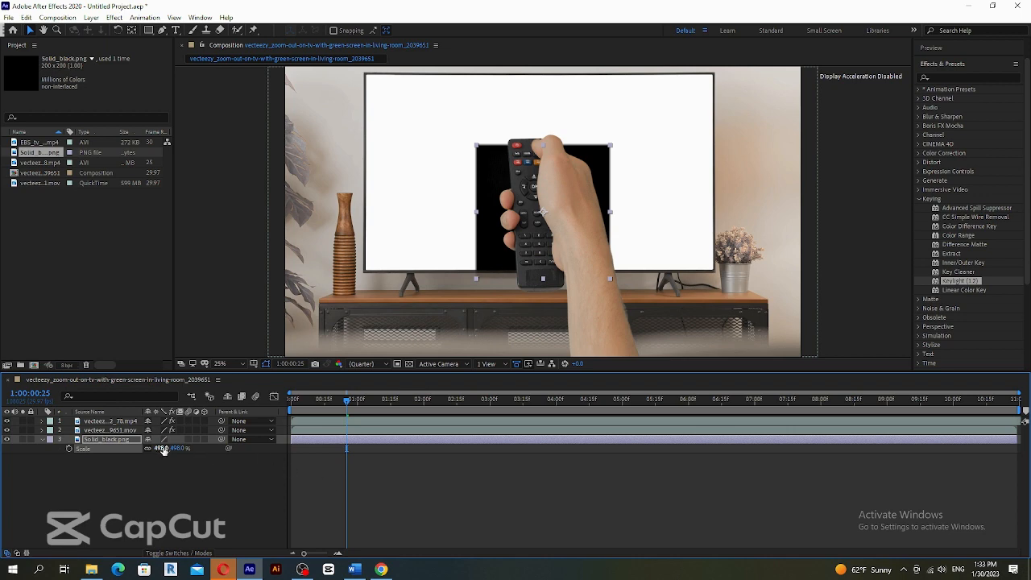
# - Move the Solid_black.png layer up to position 1920, 837 and scale it to 1369% so it covers the TV screen
pyautogui.press('p')
pyautogui.moveTo(168, 449); pyautogui.dragTo(87, 440)
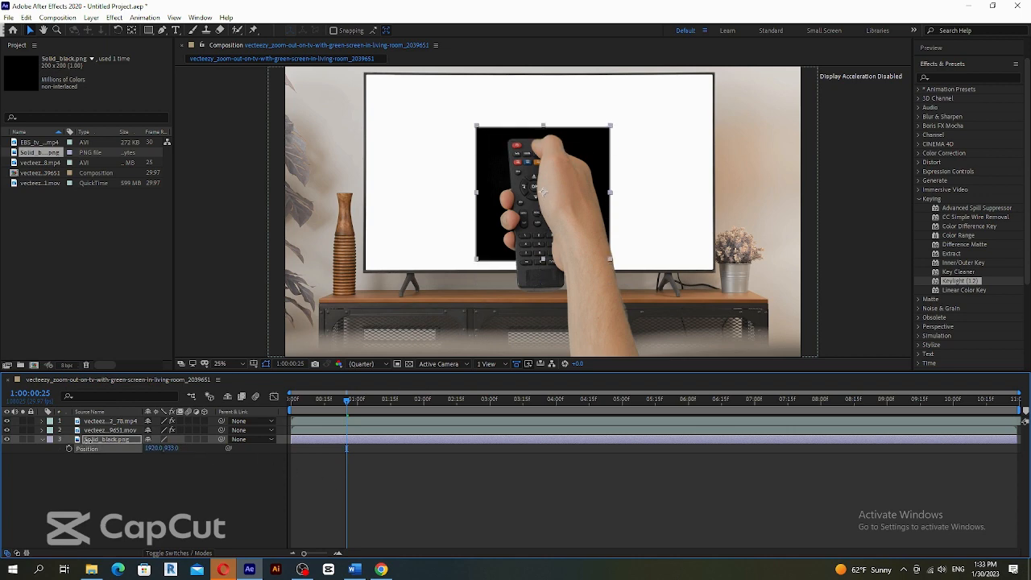
pyautogui.moveTo(545, 192); pyautogui.dragTo(544, 178)
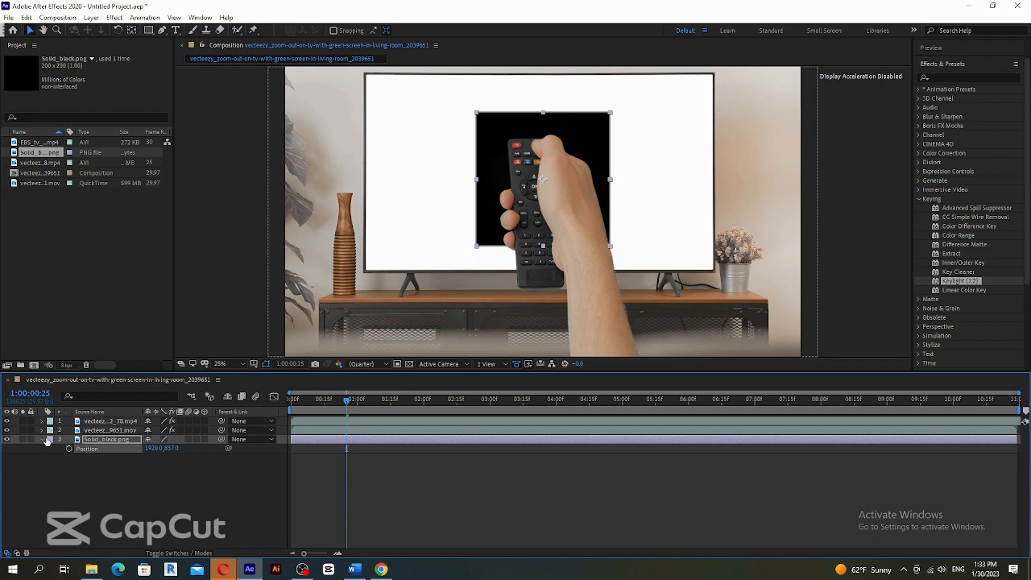
pyautogui.press('s')
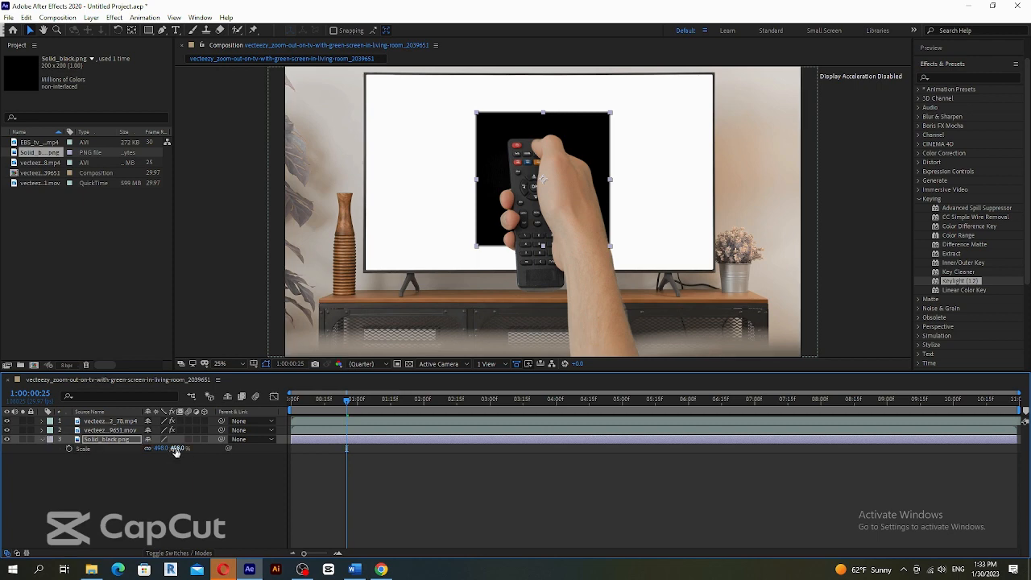
pyautogui.moveTo(172, 449); pyautogui.dragTo(734, 540)
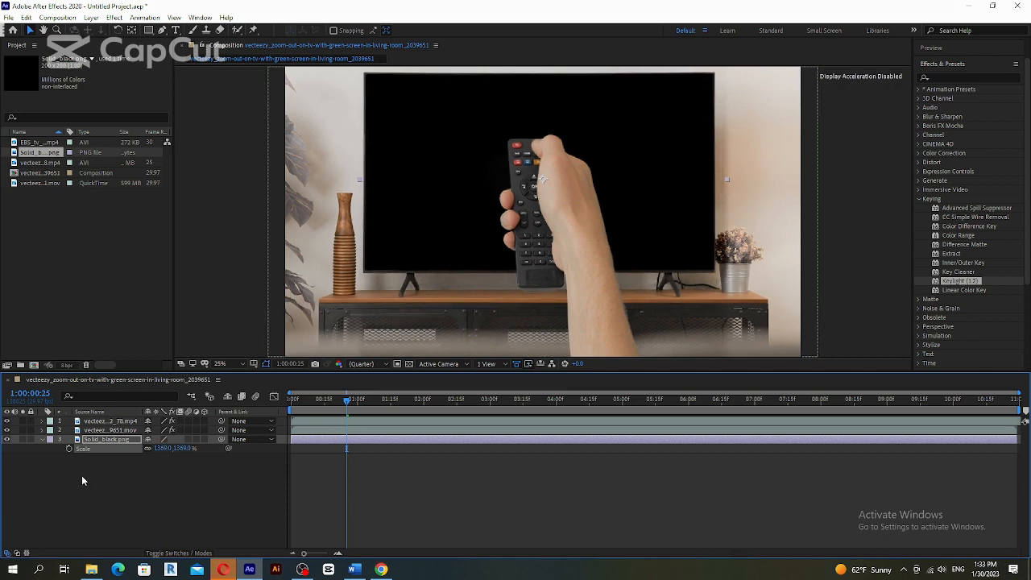
pyautogui.click(163, 498)
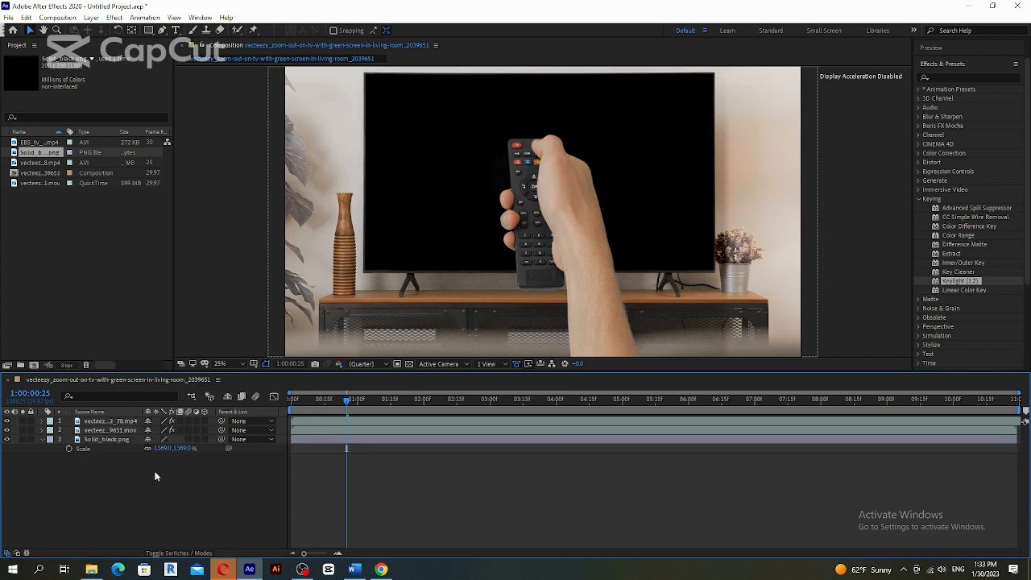
# - Play back the composition from the first frame to check the hand and remote against the black TV screen
pyautogui.click(102, 442)
pyautogui.moveTo(342, 399); pyautogui.dragTo(276, 405)
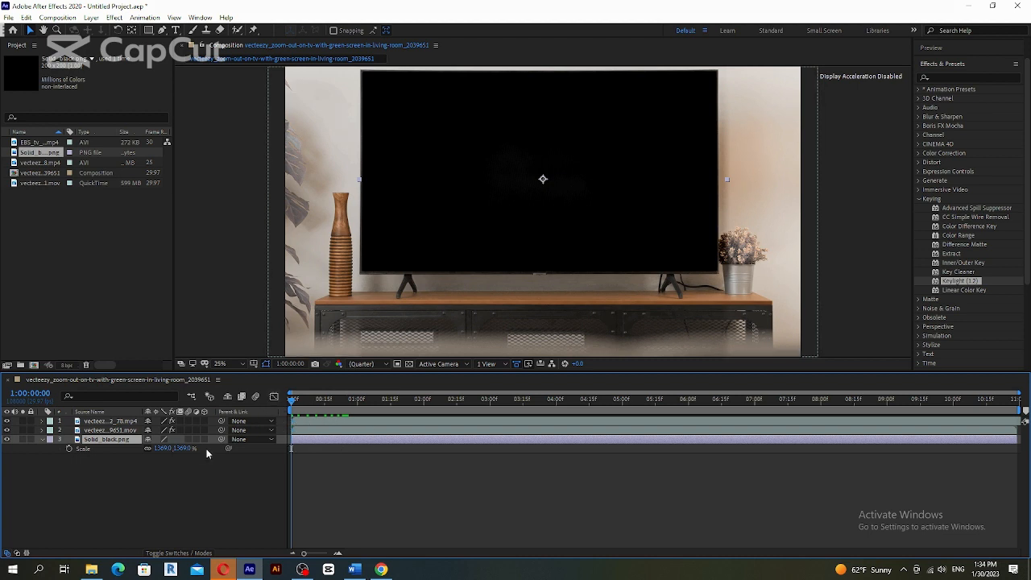
pyautogui.press('space')
pyautogui.press('space')
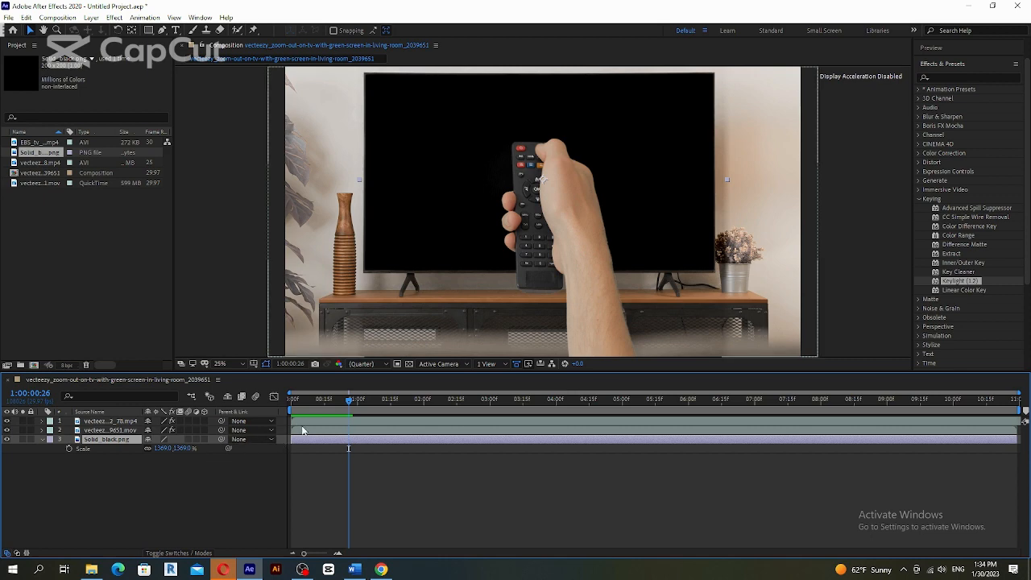
pyautogui.press('space')
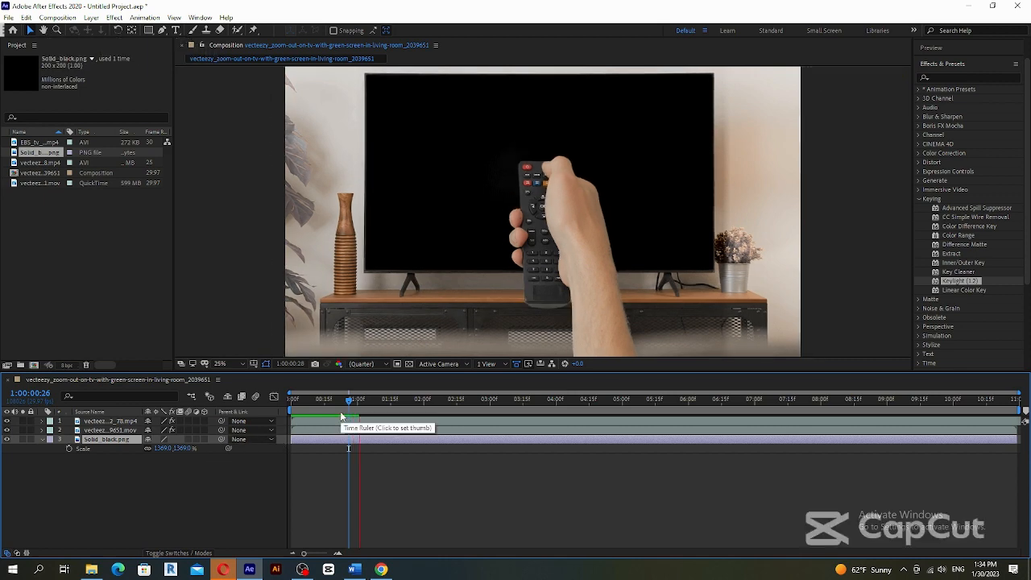
pyautogui.press('space')
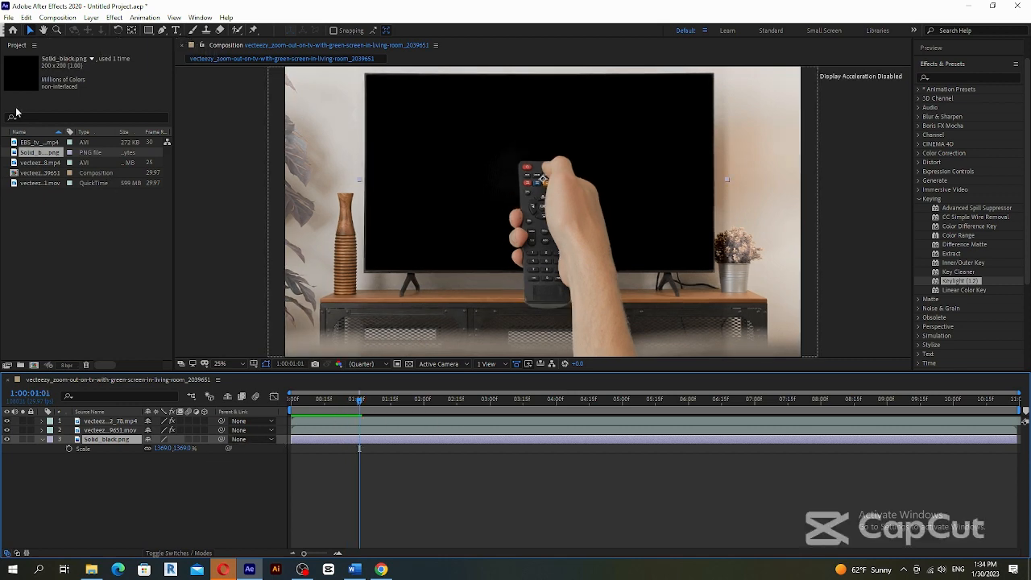
pyautogui.click(36, 165)
pyautogui.click(40, 183)
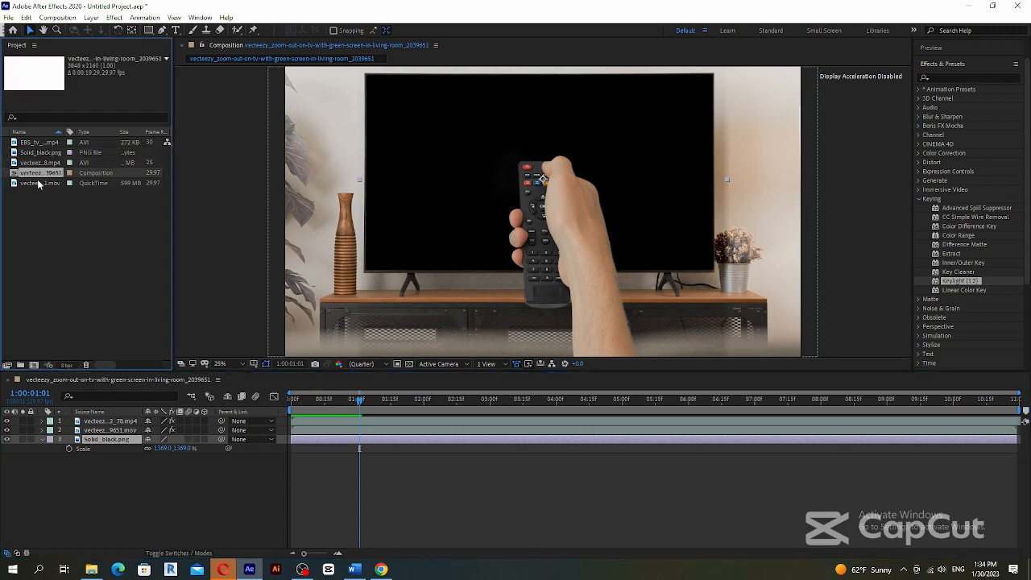
pyautogui.moveTo(36, 144); pyautogui.dragTo(85, 457)
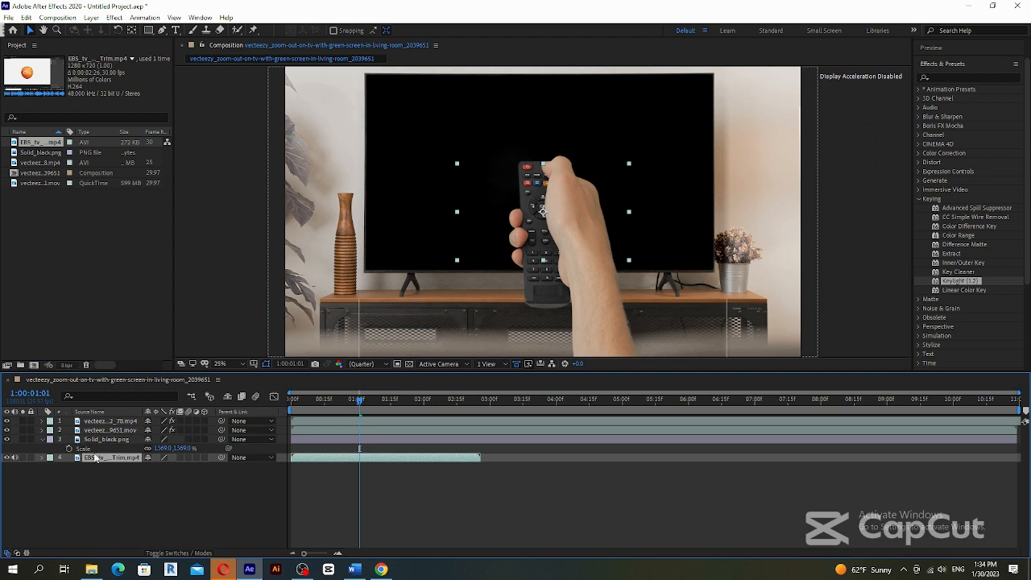
pyautogui.moveTo(96, 458)
pyautogui.mouseDown()
pyautogui.moveTo(99, 443)
pyautogui.moveTo(114, 459)
pyautogui.mouseUp()
pyautogui.press('Delete')
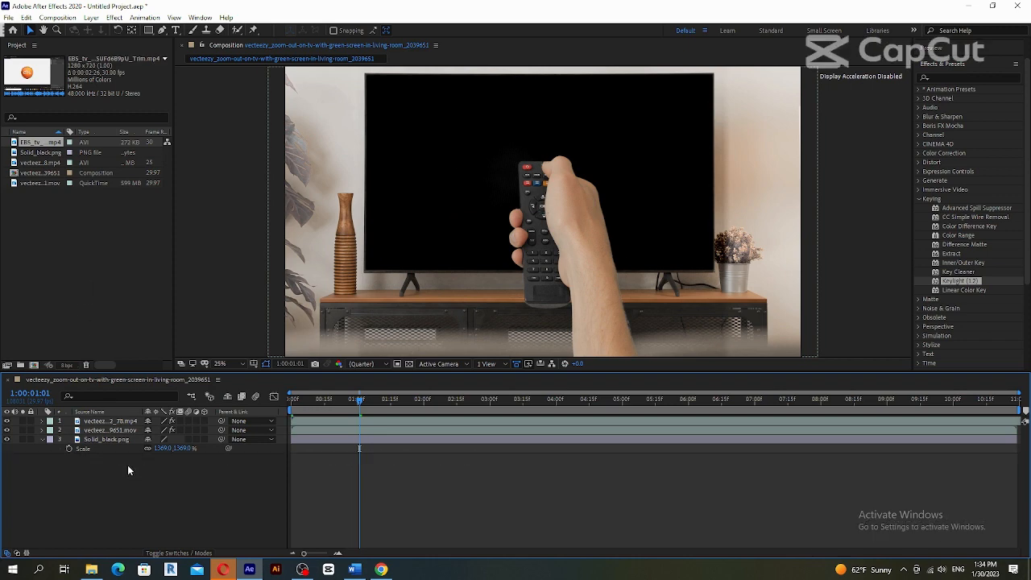
# - Import 0130(1).mp4 into the project from the 0127(1) folder inside graphics\1x
pyautogui.click(91, 570)
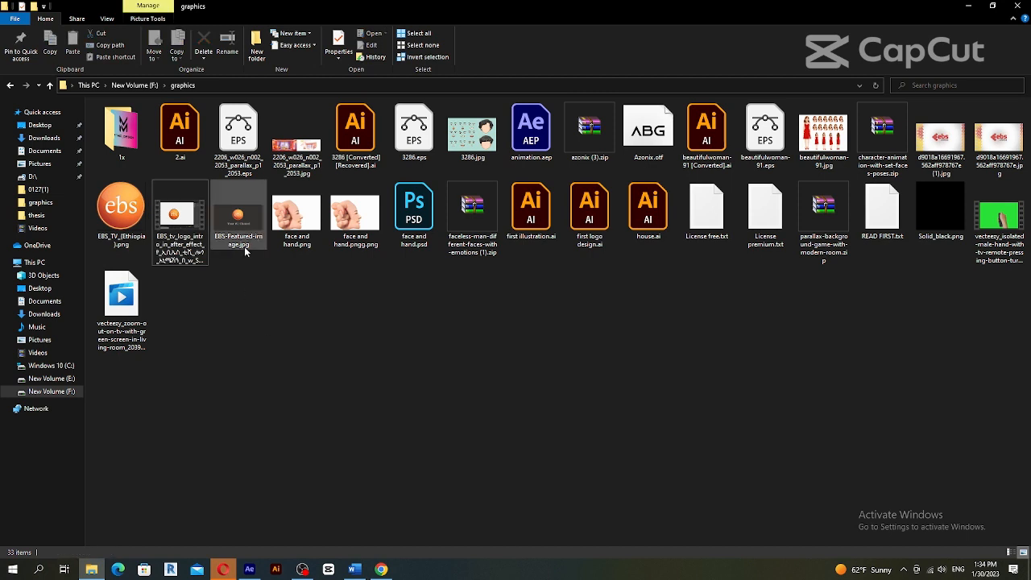
pyautogui.doubleClick(124, 138)
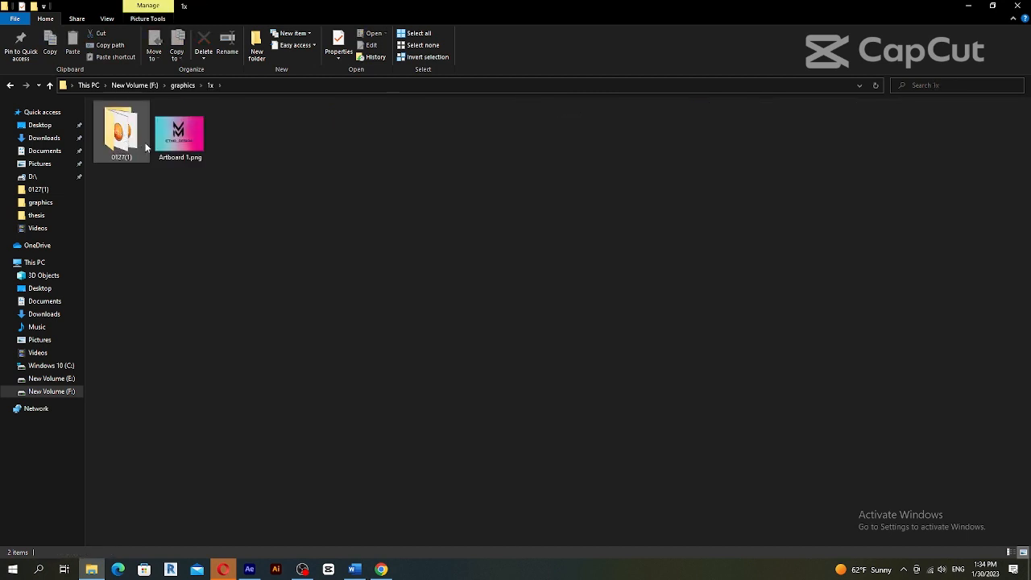
pyautogui.click(131, 142)
pyautogui.doubleClick(131, 141)
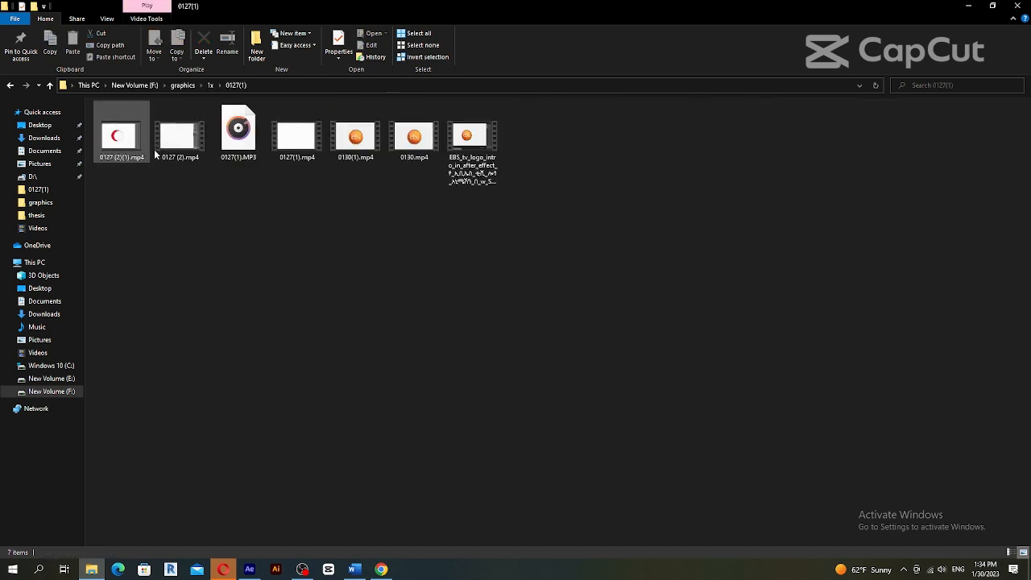
pyautogui.moveTo(358, 145); pyautogui.dragTo(358, 472)
pyautogui.moveTo(293, 513); pyautogui.dragTo(76, 239)
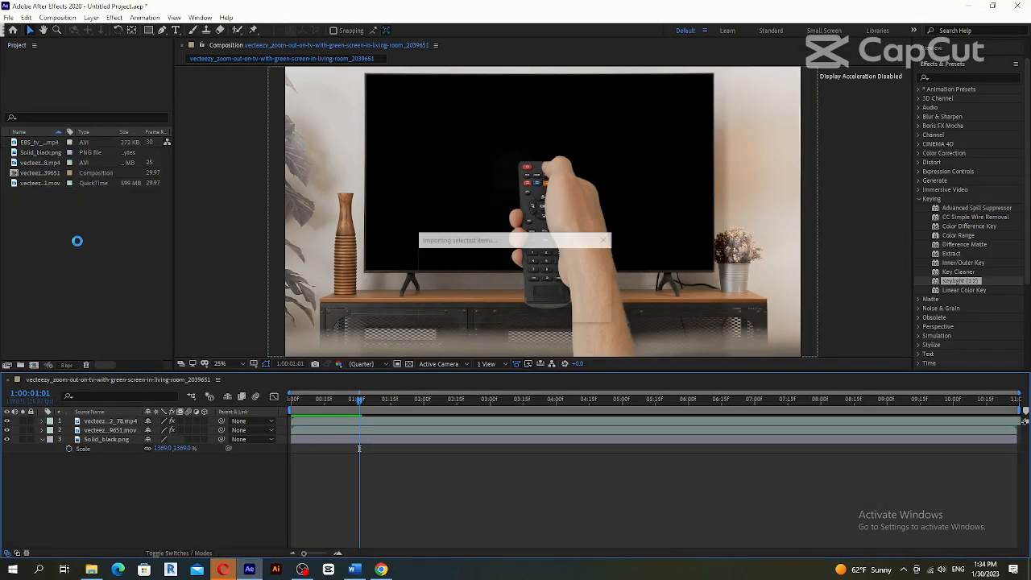
# - Add 0130(1).mp4 directly above the Solid_black.png layer, scale it to 222% and position it at 1875, 765 to fill the TV screen
pyautogui.moveTo(46, 143); pyautogui.dragTo(106, 439)
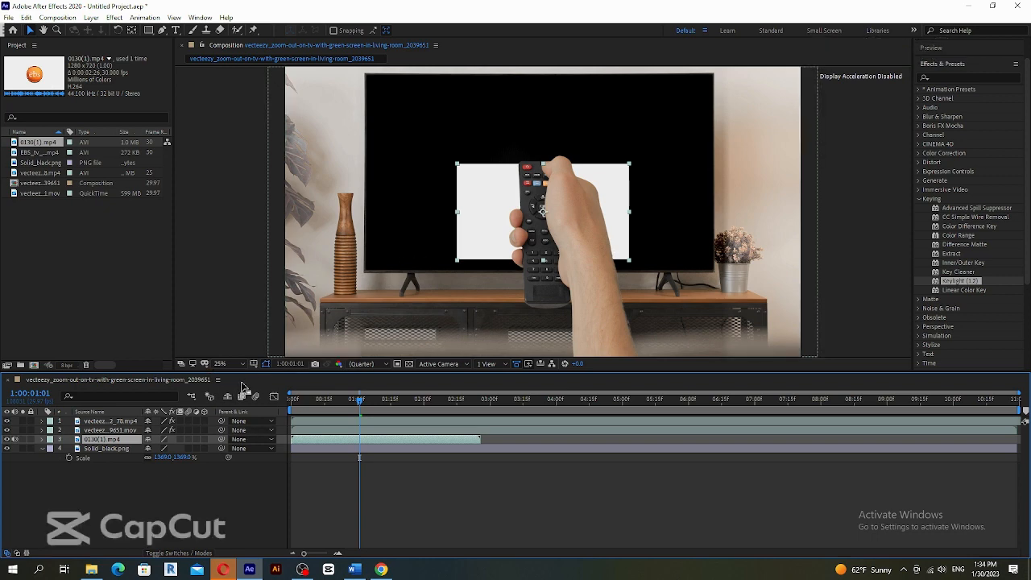
pyautogui.press('p')
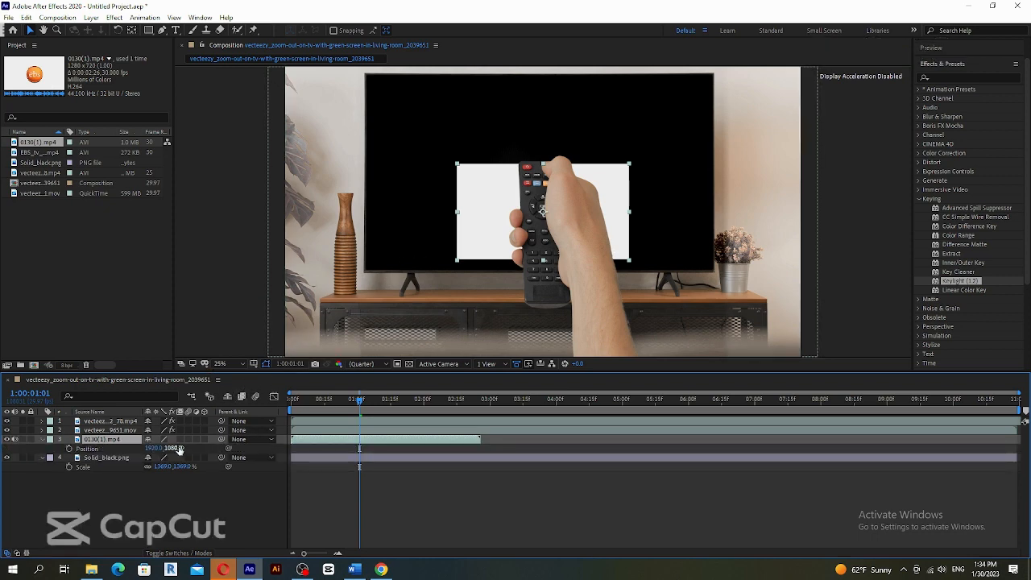
pyautogui.moveTo(174, 448); pyautogui.dragTo(38, 435)
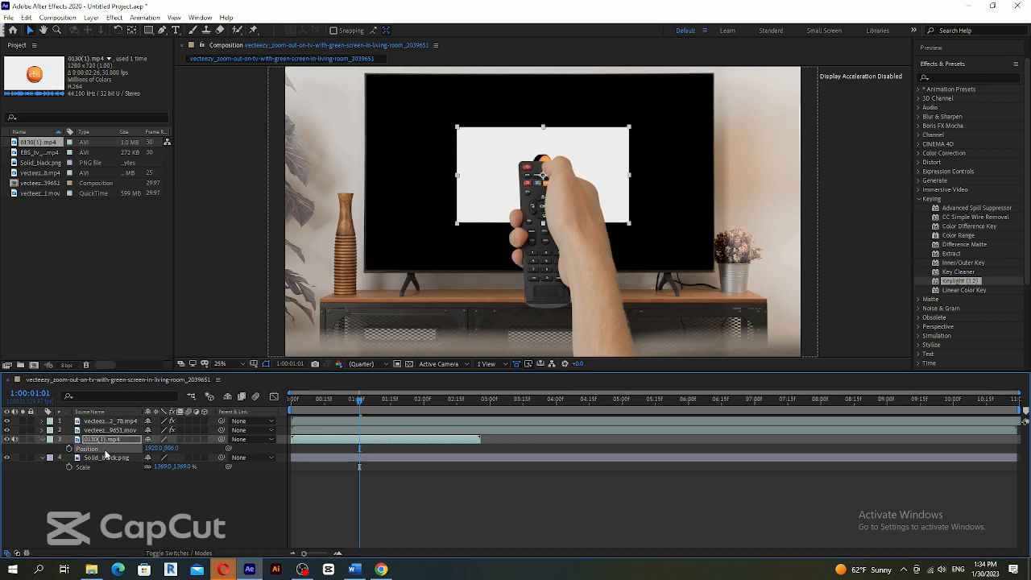
pyautogui.press('s')
pyautogui.moveTo(161, 448); pyautogui.dragTo(257, 463)
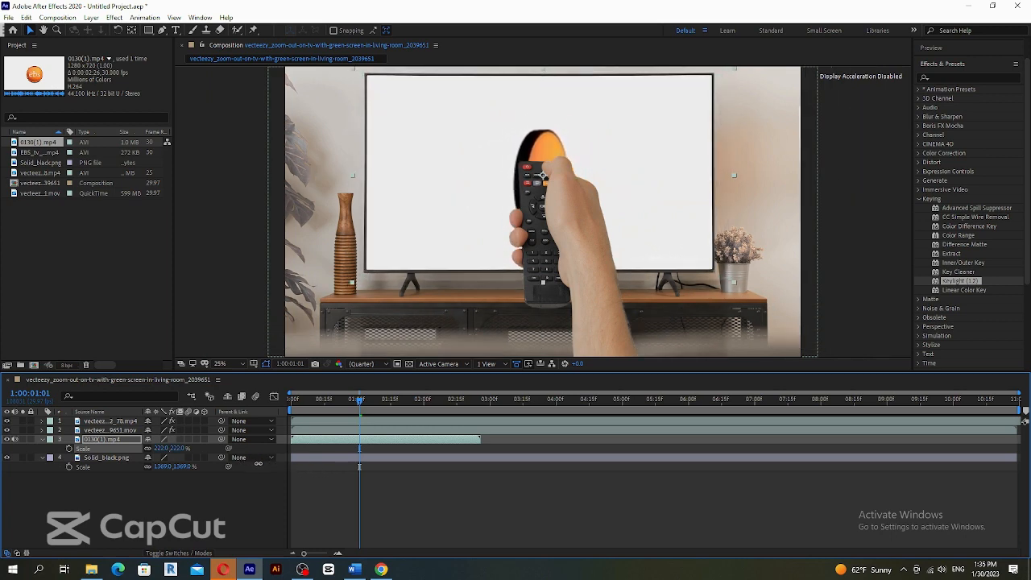
pyautogui.press('p')
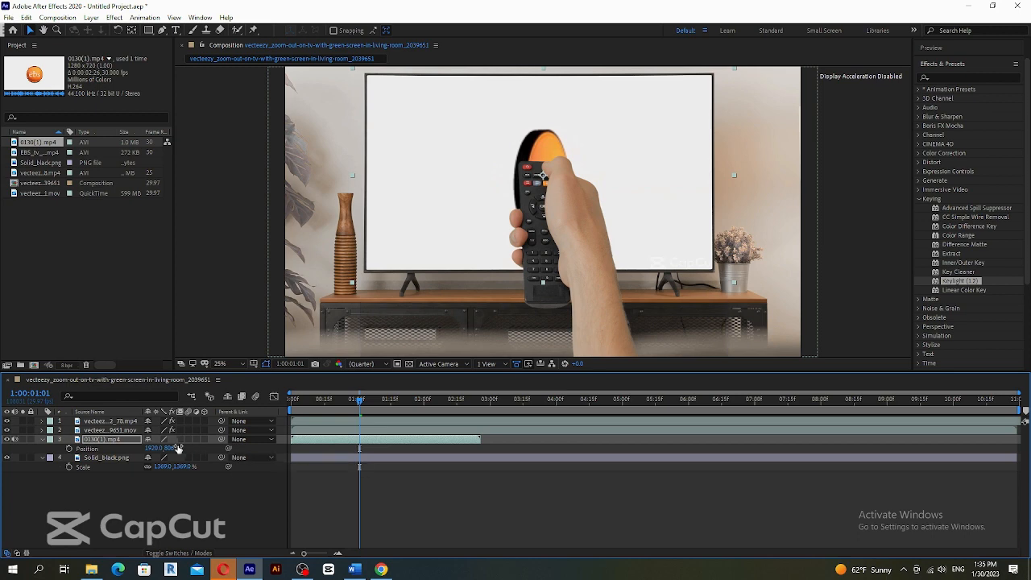
pyautogui.moveTo(169, 445); pyautogui.dragTo(129, 447)
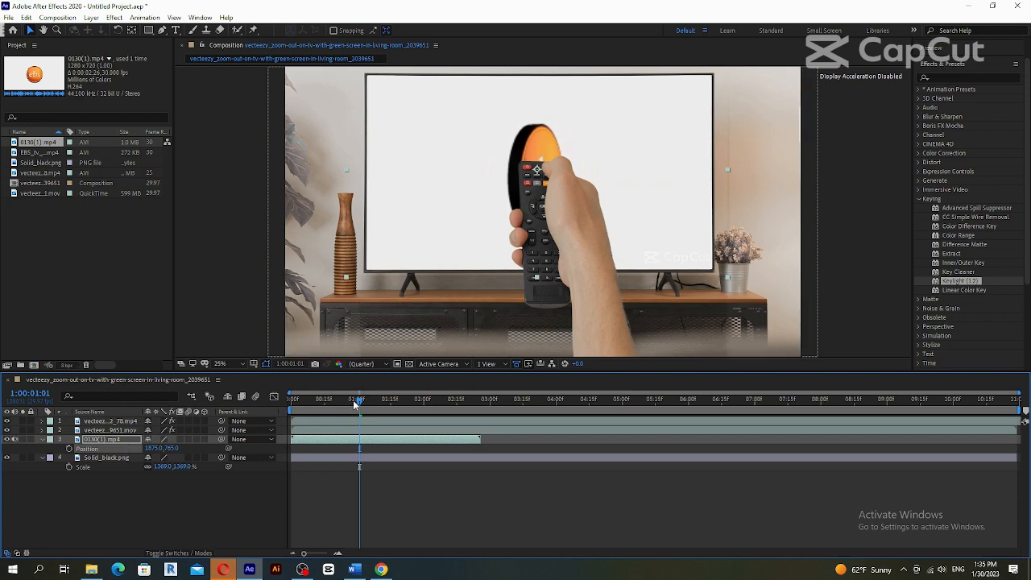
# - Shift the 0130(1).mp4 layer in time so that it starts at 1:00:00:27
pyautogui.moveTo(356, 400)
pyautogui.mouseDown()
pyautogui.moveTo(272, 398)
pyautogui.moveTo(351, 400)
pyautogui.mouseUp()
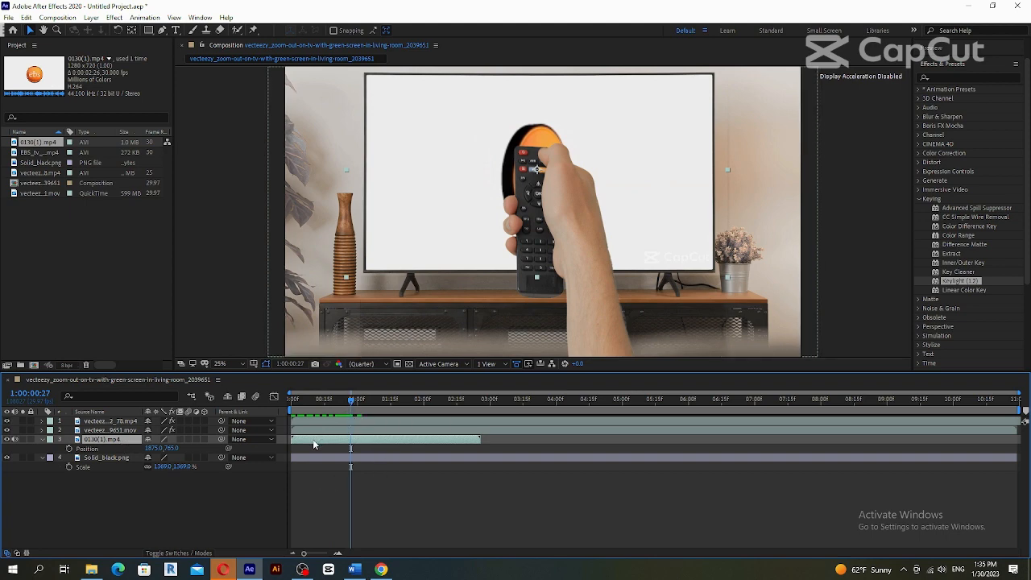
pyautogui.moveTo(313, 439); pyautogui.dragTo(371, 440)
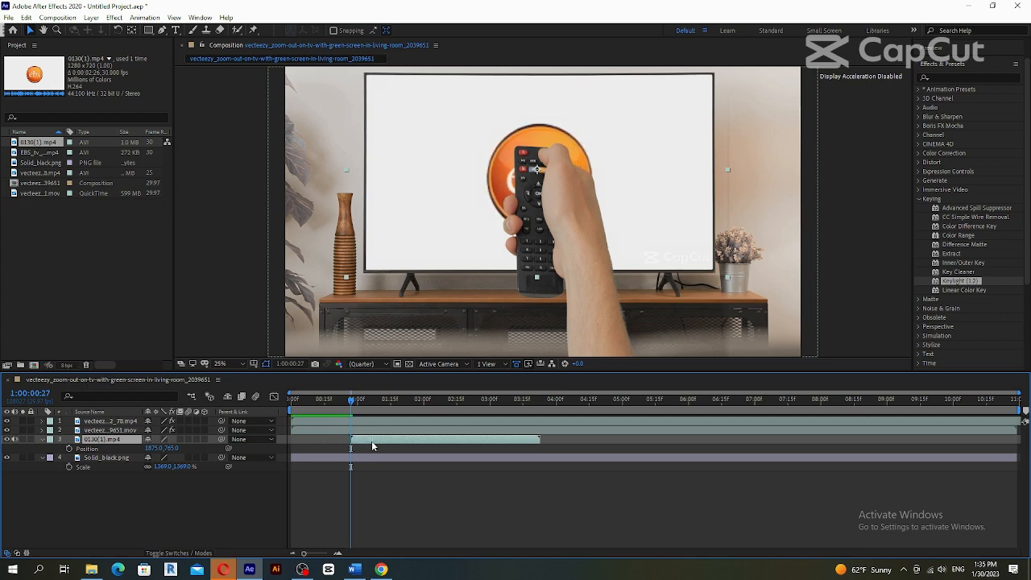
# - Play back the composition from the first frame to check when the EBS logo clip appears on the TV
pyautogui.click(347, 404)
pyautogui.moveTo(347, 404); pyautogui.dragTo(289, 398)
pyautogui.press('space')
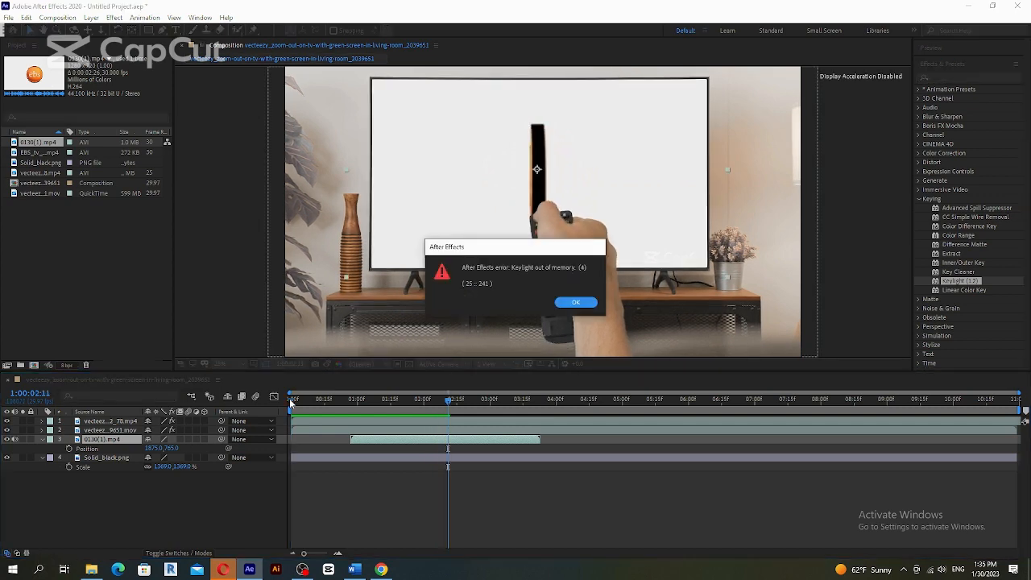
pyautogui.click(575, 302)
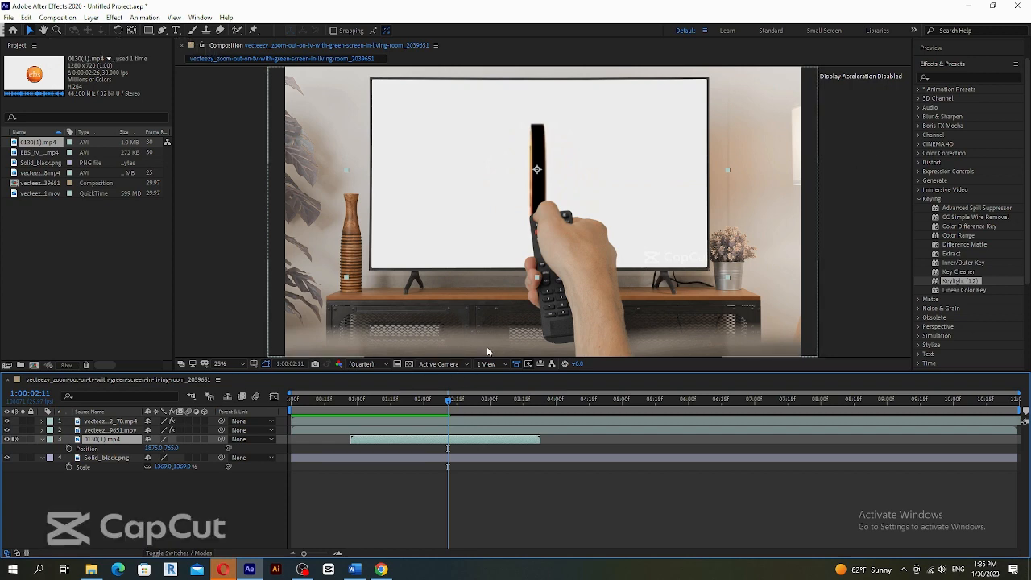
pyautogui.moveTo(447, 401); pyautogui.dragTo(260, 397)
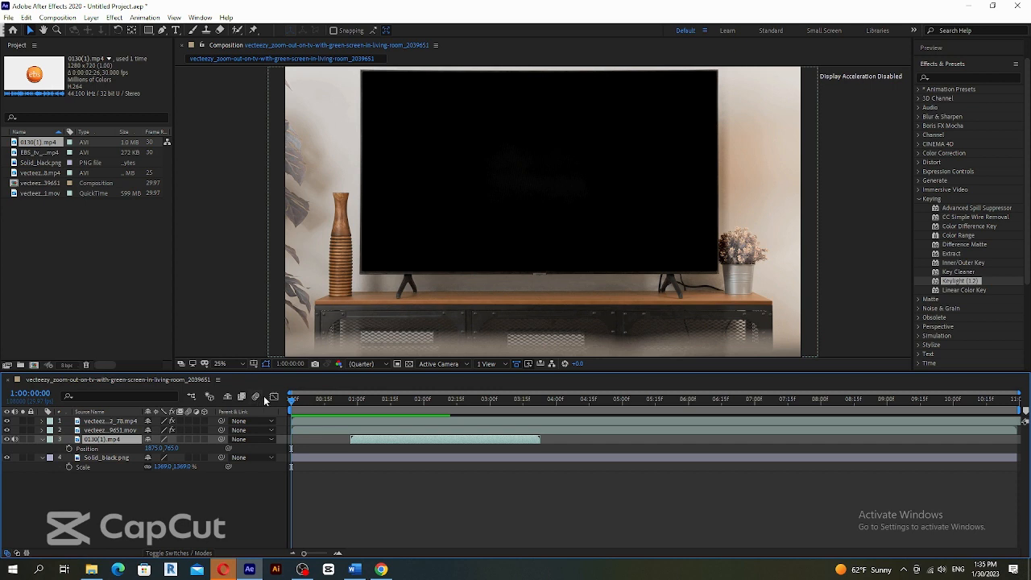
pyautogui.press('space')
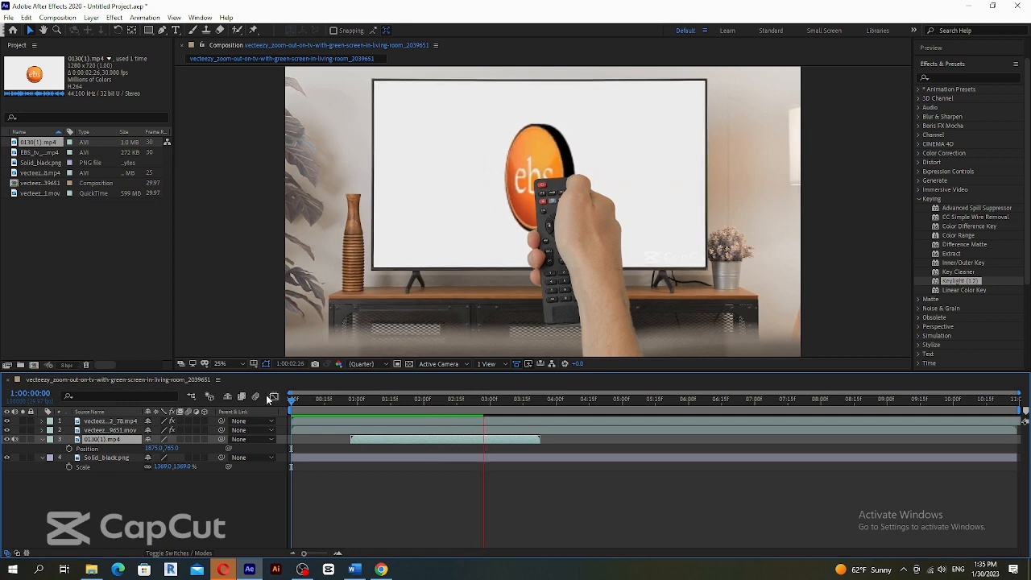
pyautogui.press('space')
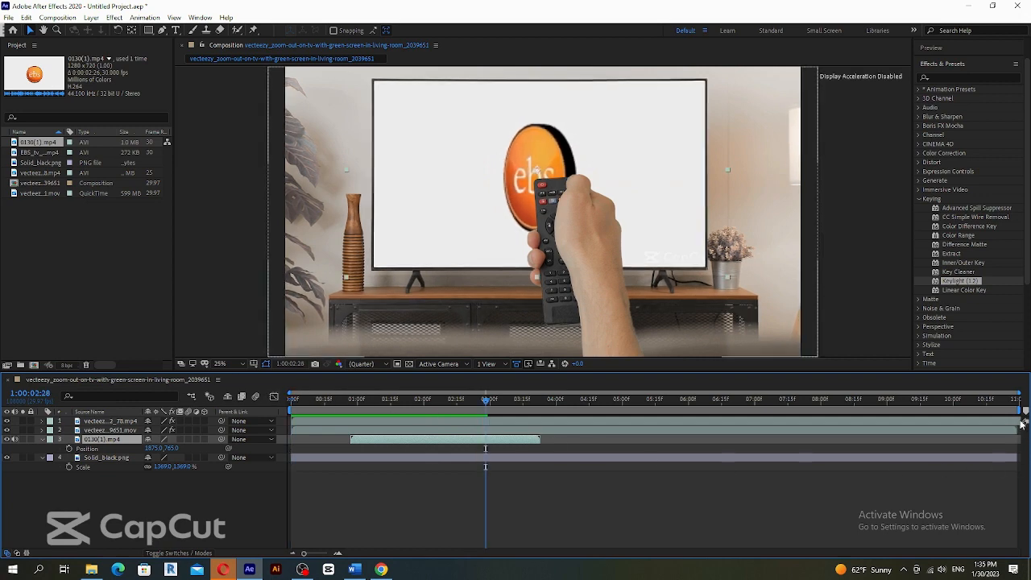
# - Shorten the work area so that it ends where the 0130(1).mp4 layer ends
pyautogui.moveTo(1023, 423)
pyautogui.mouseDown()
pyautogui.moveTo(520, 425)
pyautogui.moveTo(546, 425)
pyautogui.mouseUp()
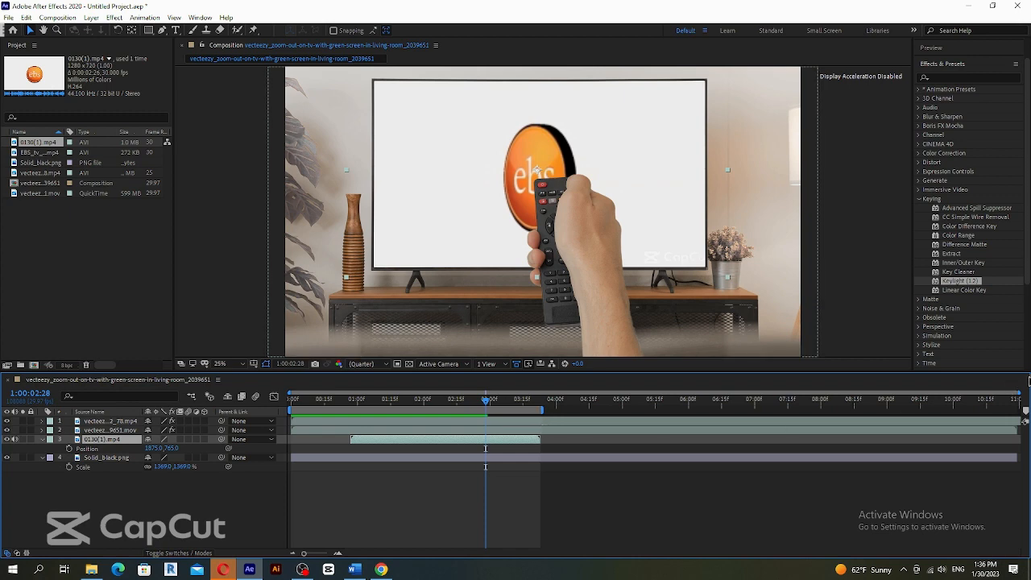
pyautogui.moveTo(1019, 393); pyautogui.dragTo(719, 392)
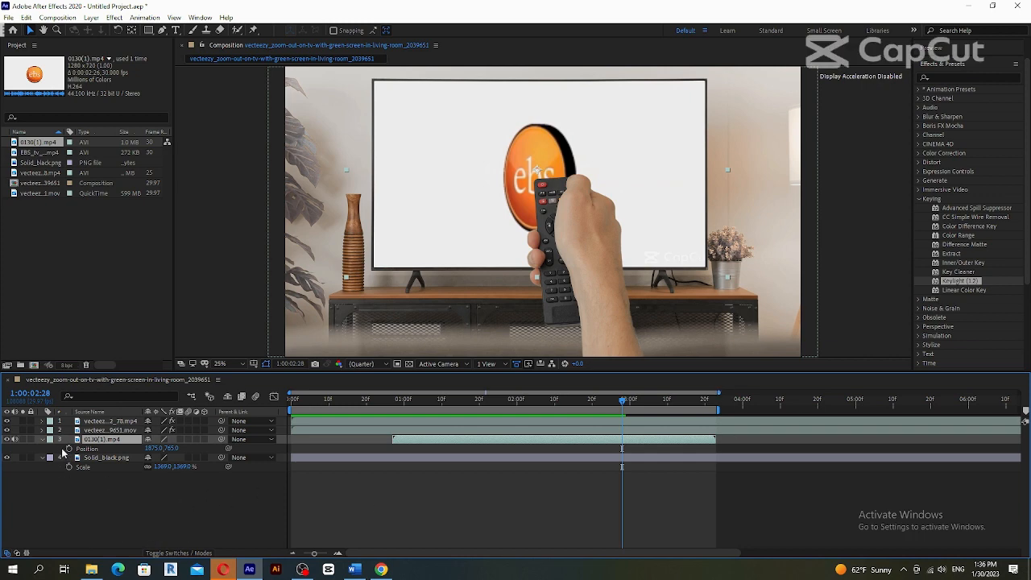
# - Set a Position keyframe on the 0130(1).mp4 layer at 1:00:00:27, where the clip begins
pyautogui.moveTo(626, 403); pyautogui.dragTo(291, 403)
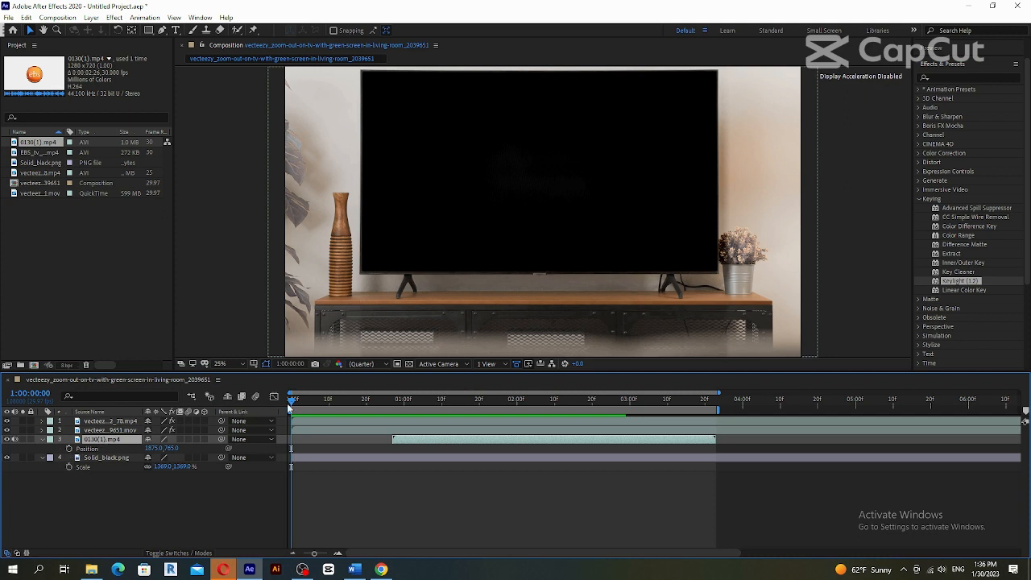
pyautogui.moveTo(293, 405); pyautogui.dragTo(393, 414)
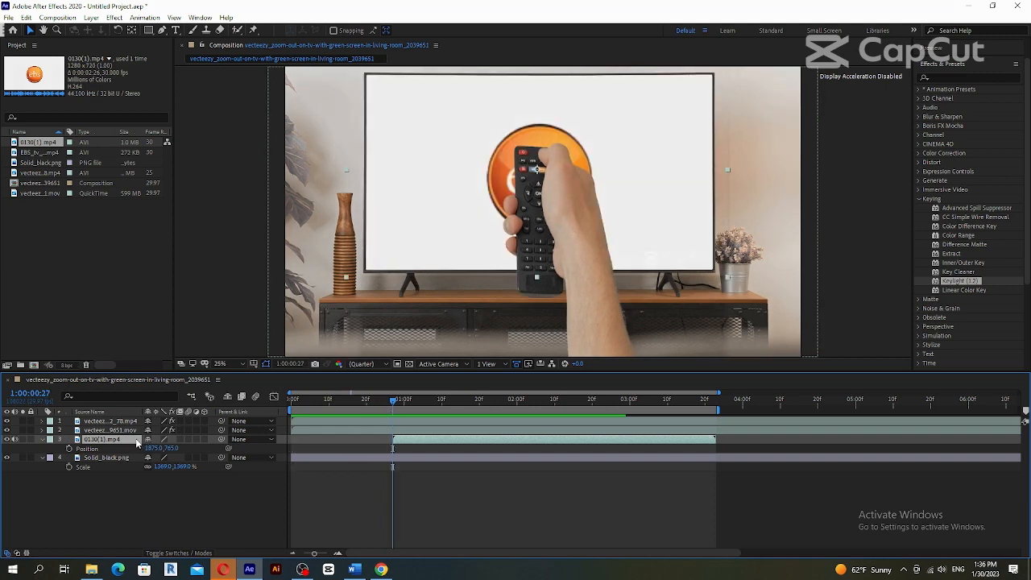
pyautogui.click(69, 448)
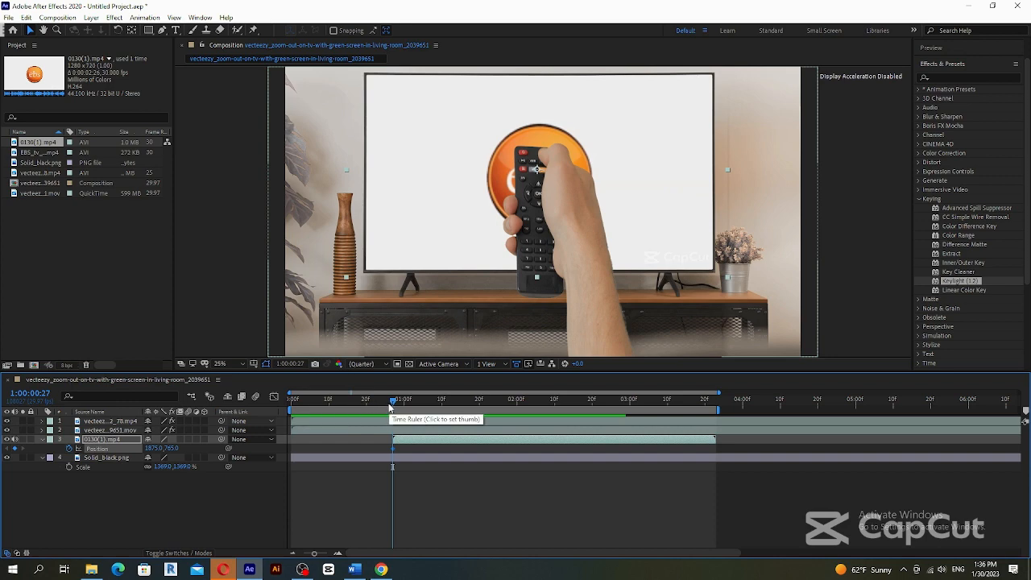
# - Preview the shortened work area and examine the logo clip's placement on the TV up to 1:00:03:22
pyautogui.press('space')
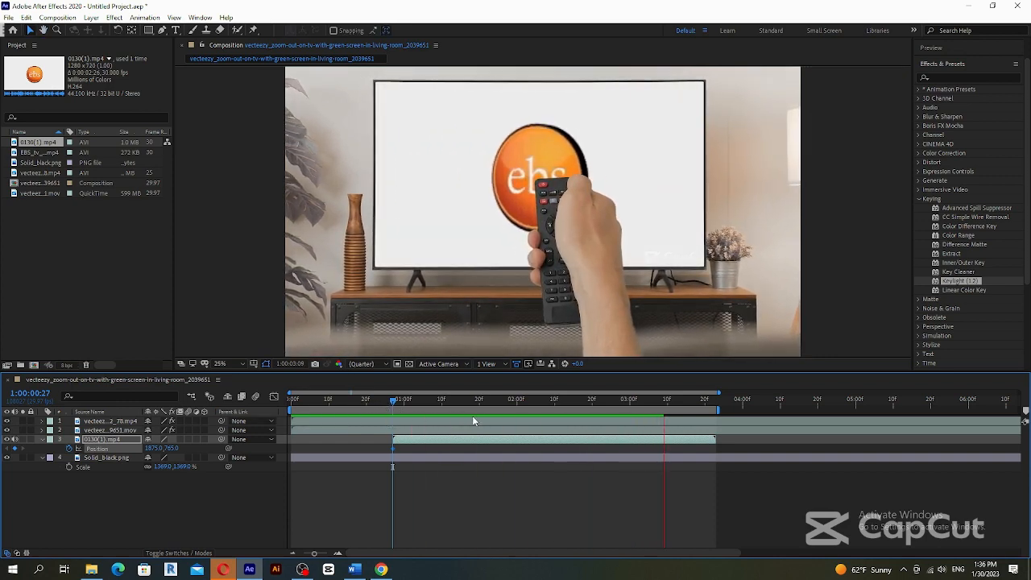
pyautogui.press('space')
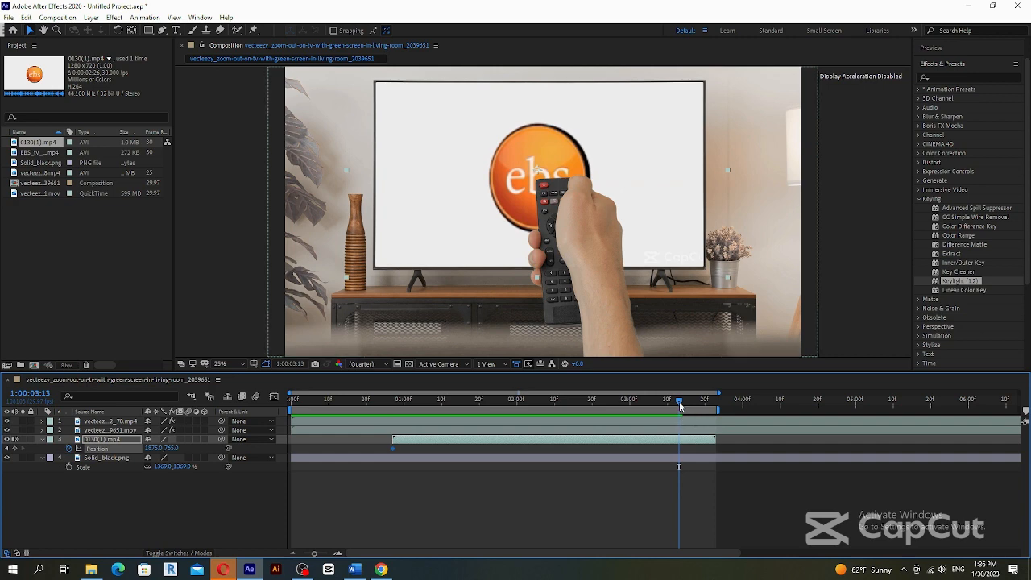
pyautogui.moveTo(681, 406); pyautogui.dragTo(713, 408)
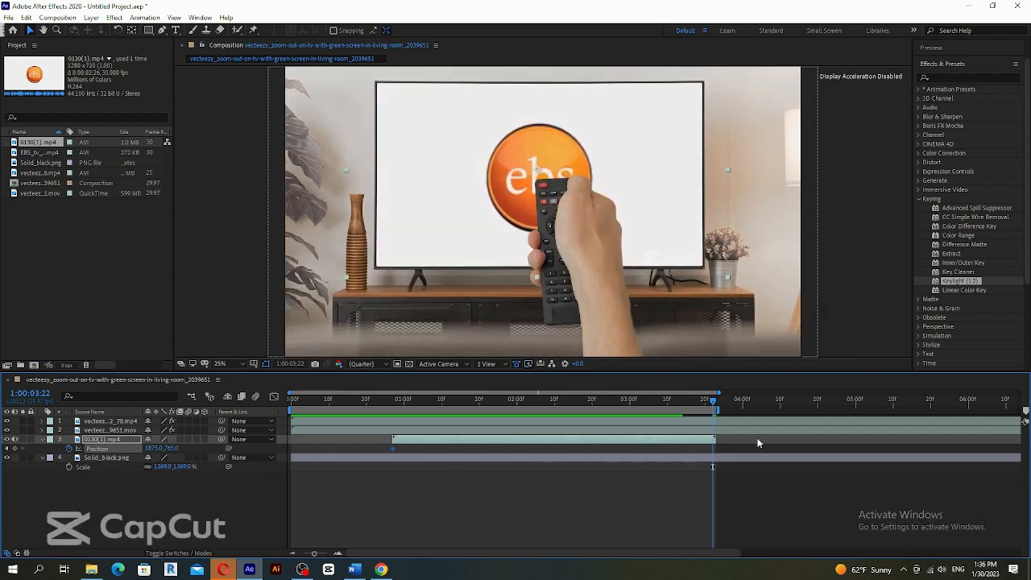
pyautogui.press('space')
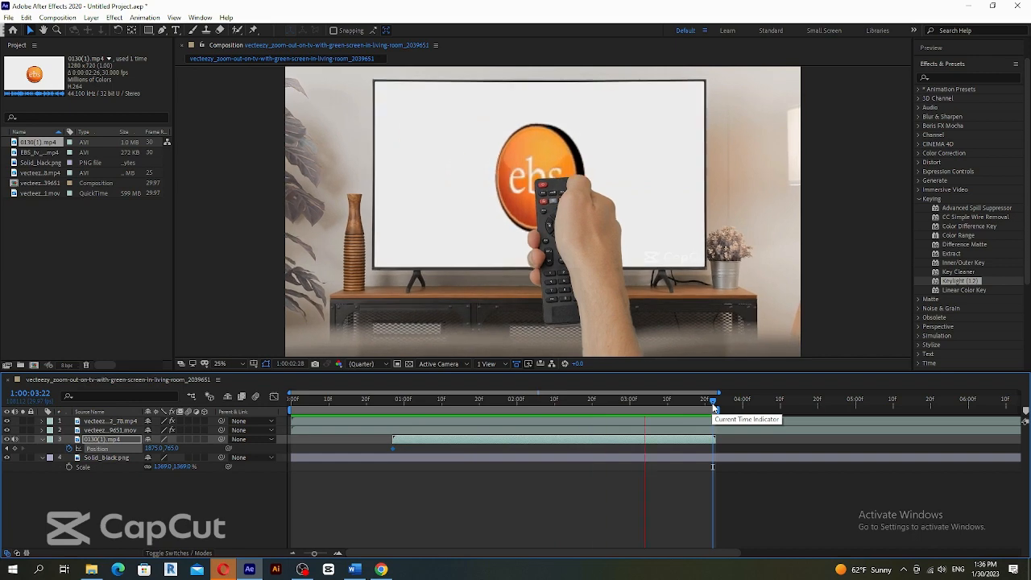
# - Set a Position keyframe on the Solid_black.png layer at the first frame, 1:00:00:00
pyautogui.moveTo(713, 405); pyautogui.dragTo(281, 453)
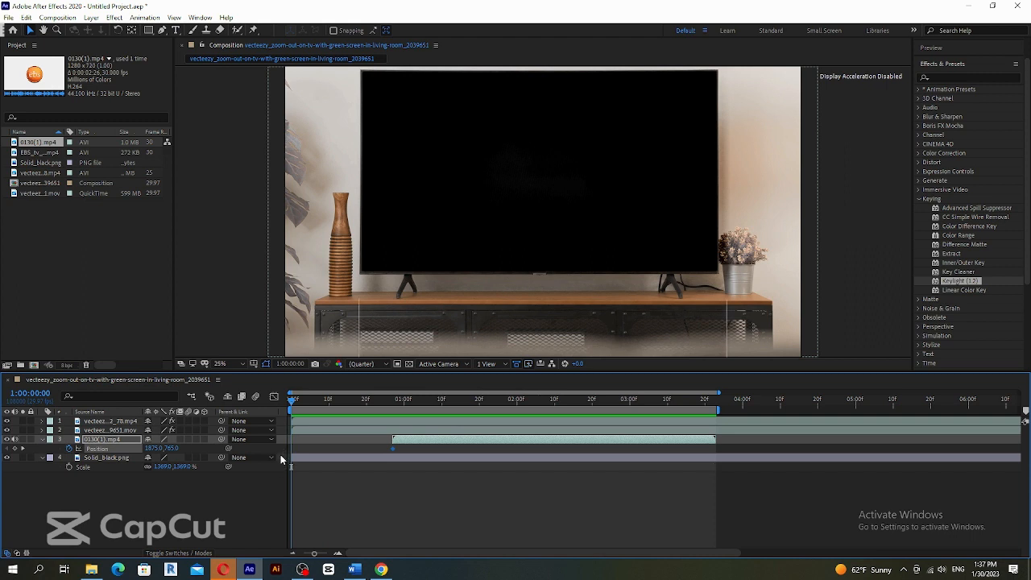
pyautogui.click(86, 459)
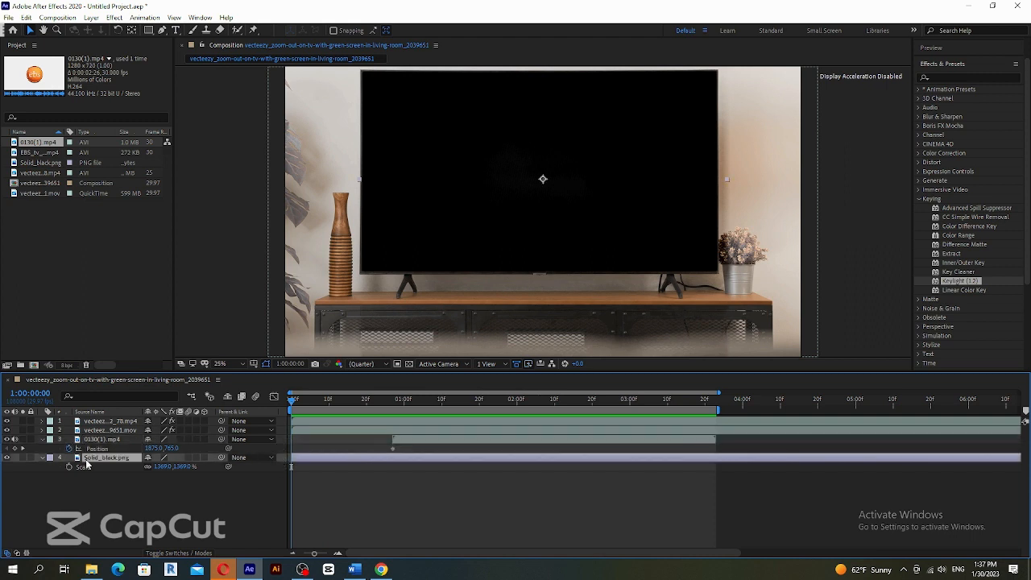
pyautogui.press('p')
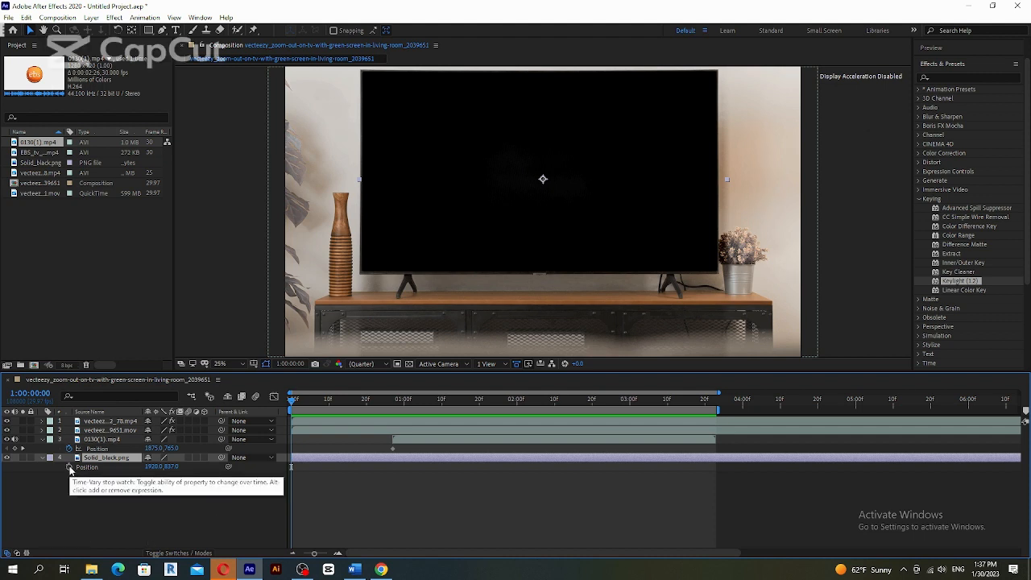
pyautogui.click(69, 467)
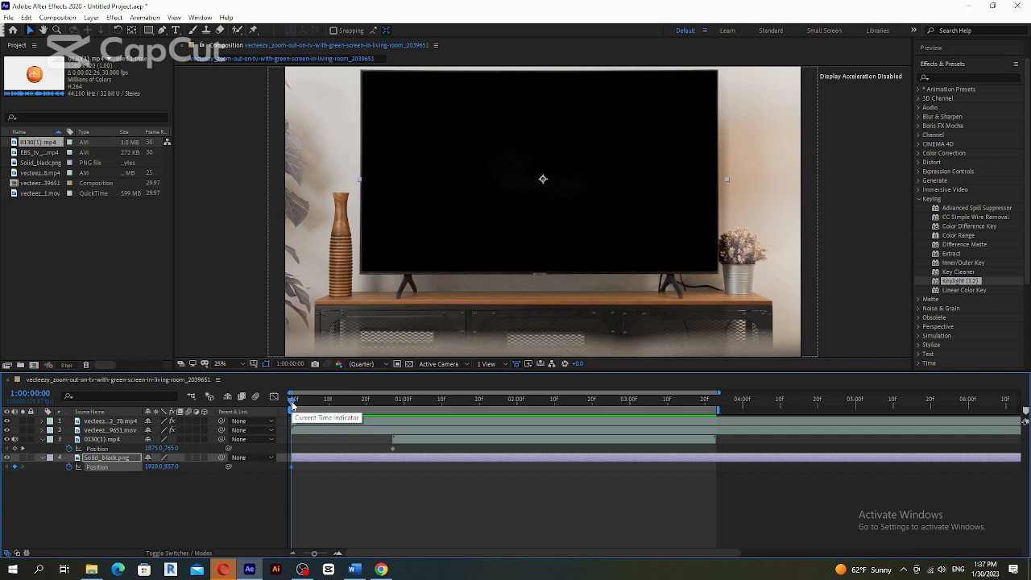
# - Play the finished TV scene to review the black screen, the remote hand and the EBS logo together
pyautogui.press('space')
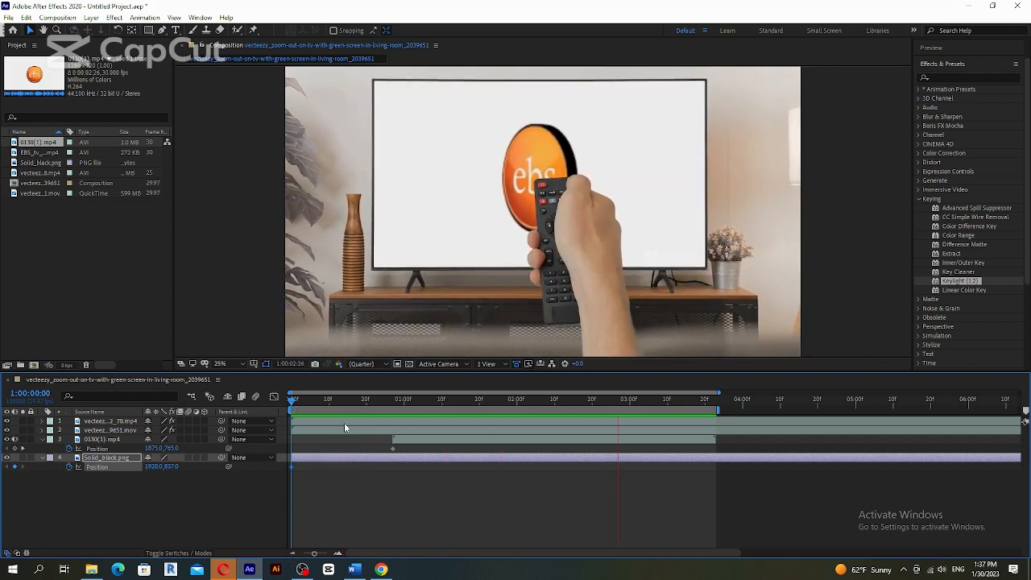
pyautogui.press('space')
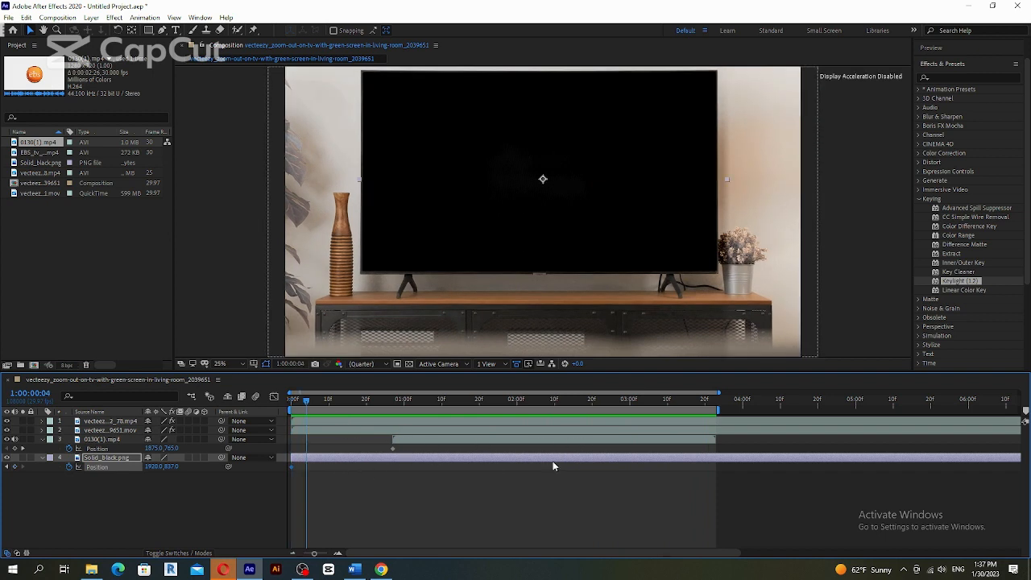
pyautogui.press('space')
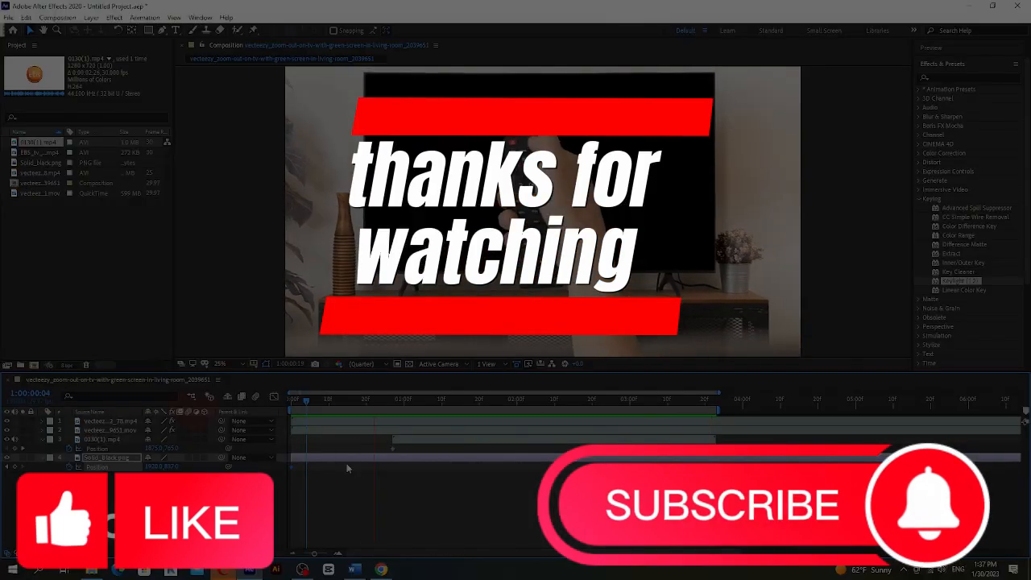
pyautogui.press('space')
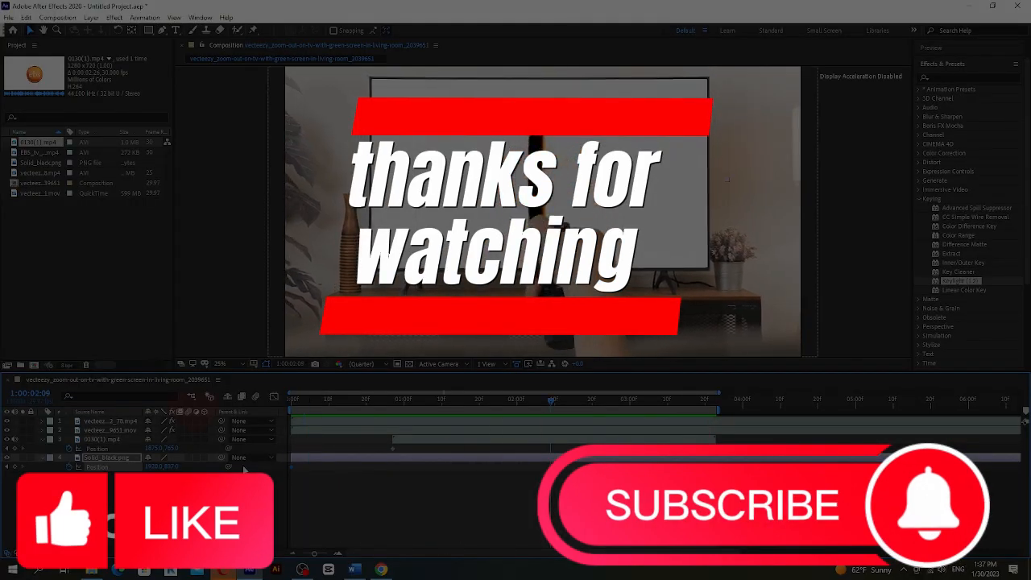